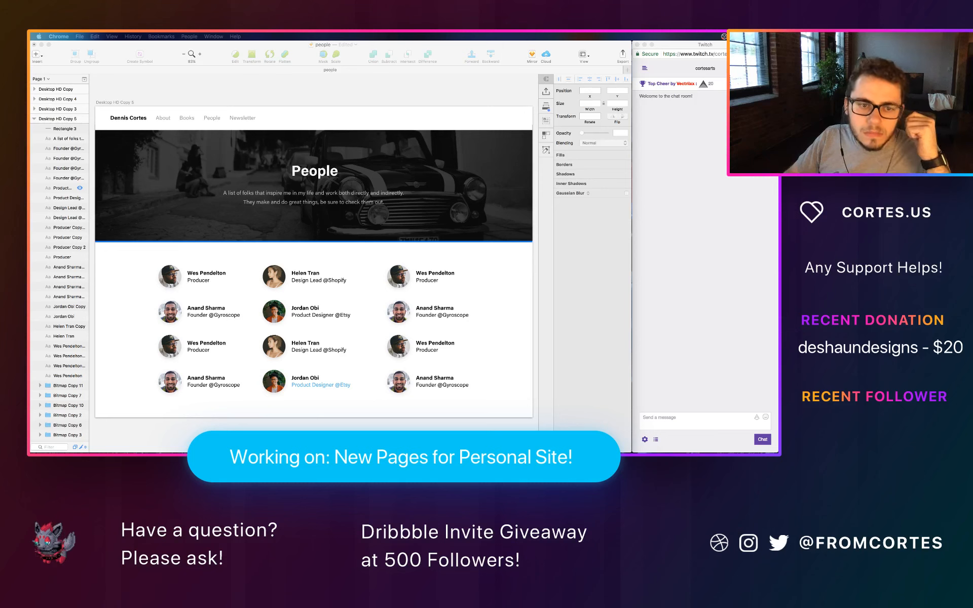
Switch to Chrome, load cortes.us in a new tab, and review the layout of its home and About pages
{"action": "left_click", "coordinate": [239, 98]}
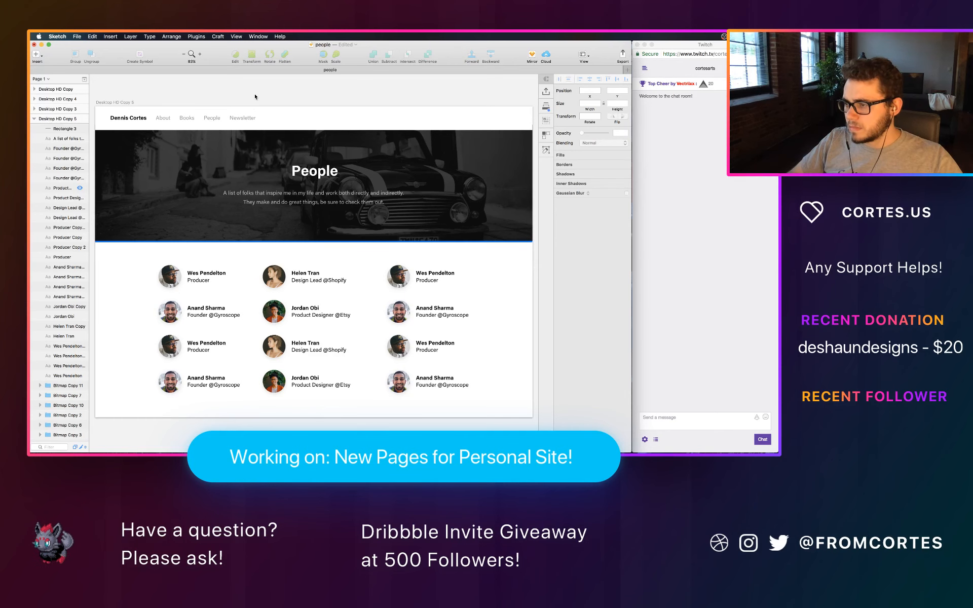
{"action": "key", "text": "ctrl+Left"}
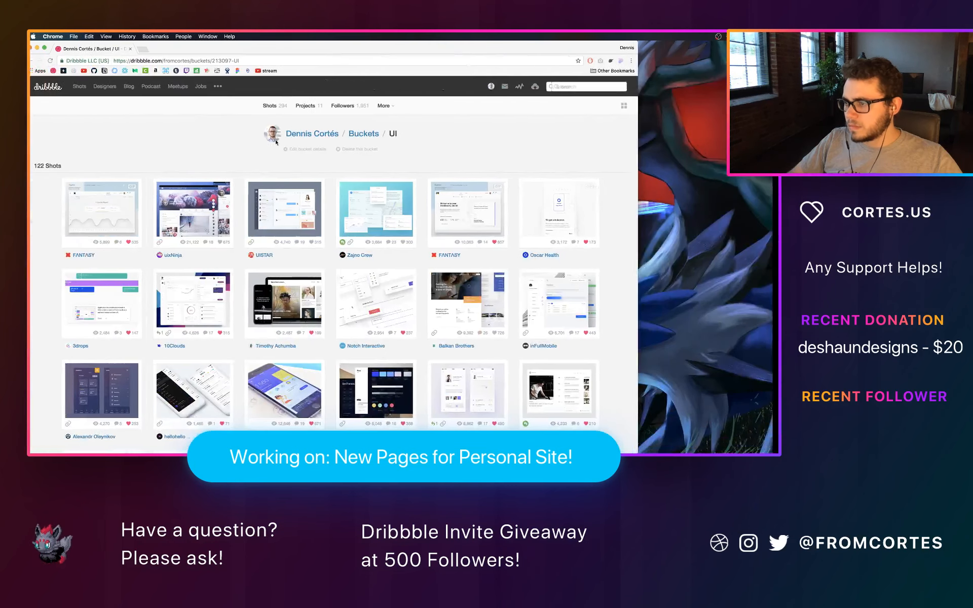
{"action": "left_click", "coordinate": [152, 50]}
{"action": "type", "text": "cortes.us"}
{"action": "key", "text": "Return"}
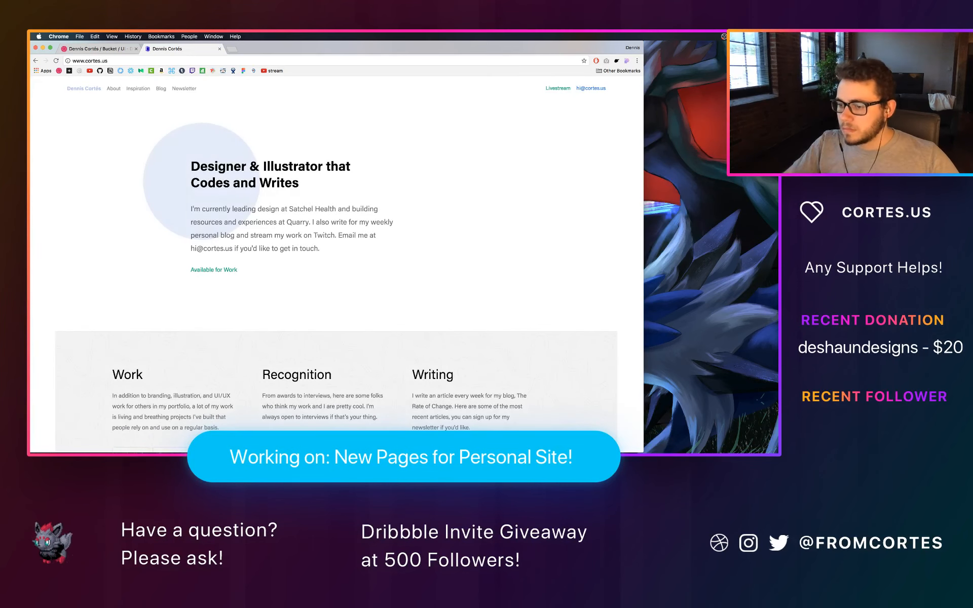
{"action": "scroll", "coordinate": [296, 209], "scroll_direction": "down", "scroll_amount": 5}
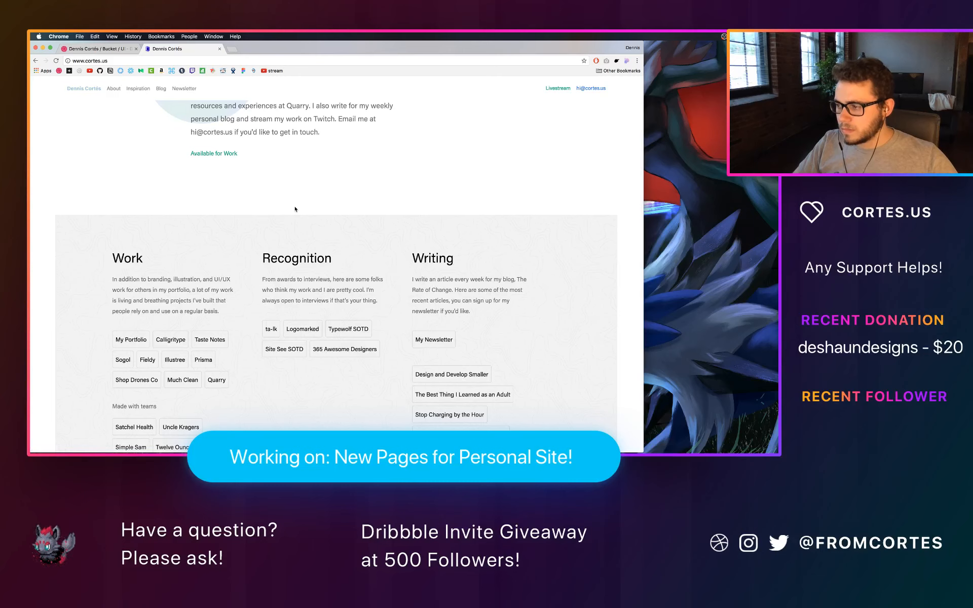
{"action": "scroll", "coordinate": [295, 209], "scroll_direction": "down", "scroll_amount": 3}
{"action": "scroll", "coordinate": [152, 127], "scroll_direction": "up", "scroll_amount": 8}
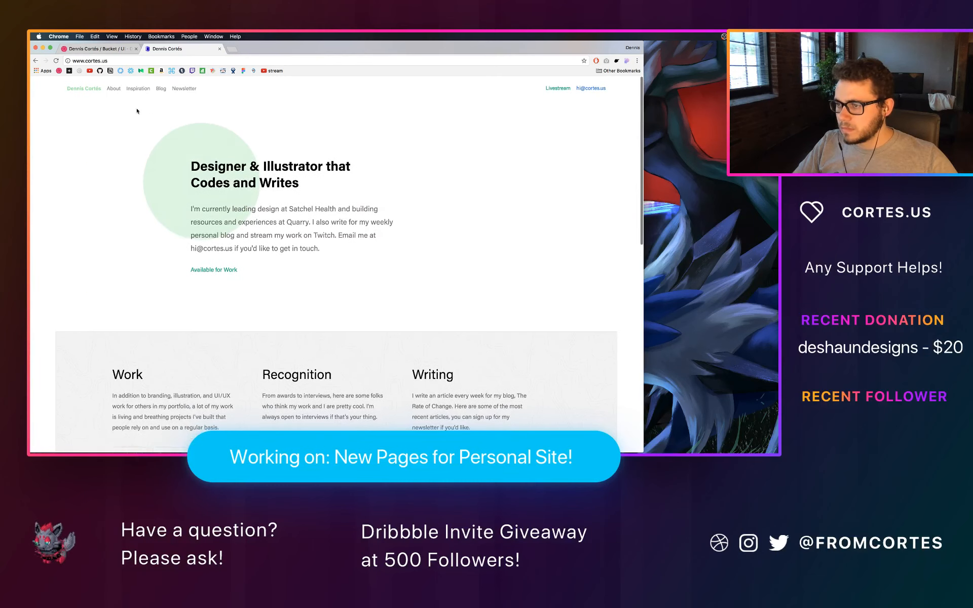
{"action": "left_click", "coordinate": [114, 89]}
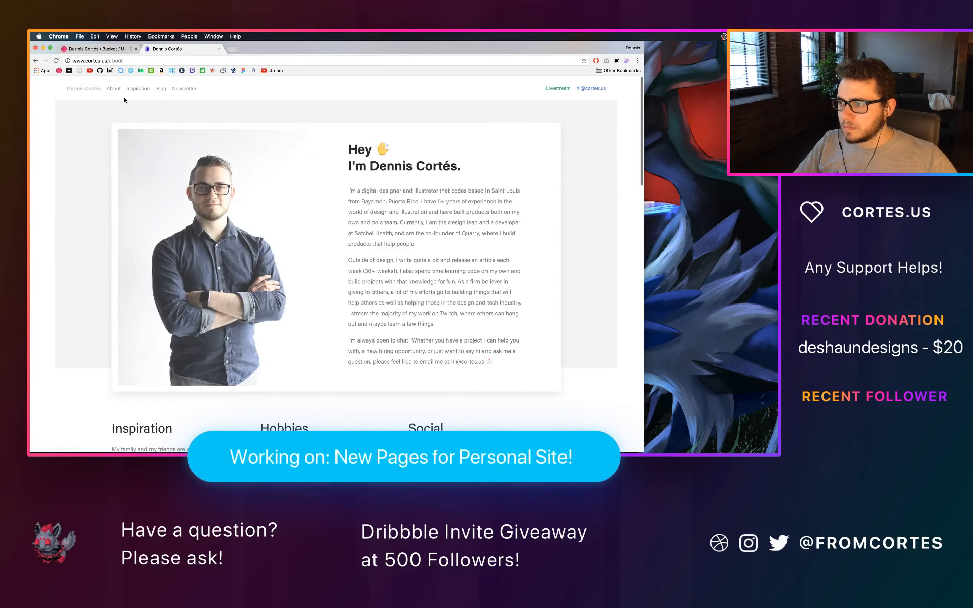
{"action": "left_click", "coordinate": [36, 61]}
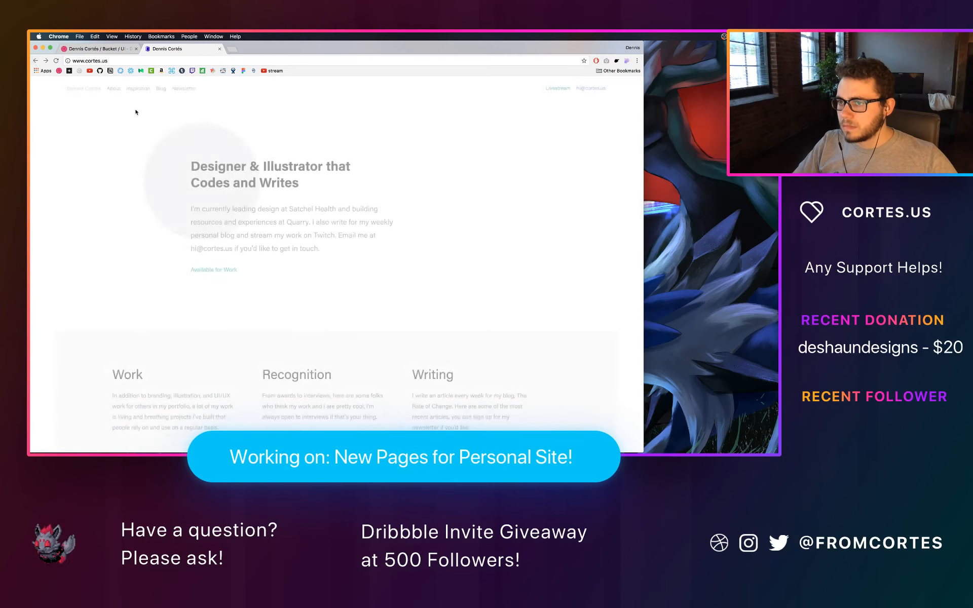
Switch back to Sketch and hide the photo layer Rectangle 2 behind the People header's dark overlay
{"action": "key", "text": "ctrl+Right"}
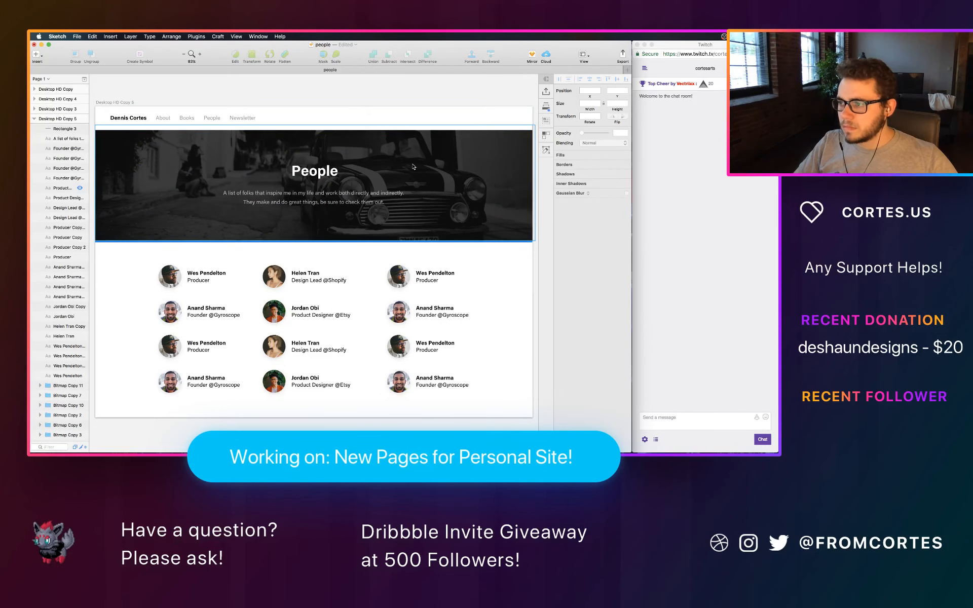
{"action": "left_click", "coordinate": [198, 185]}
{"action": "scroll", "coordinate": [71, 385], "scroll_direction": "down", "scroll_amount": 3}
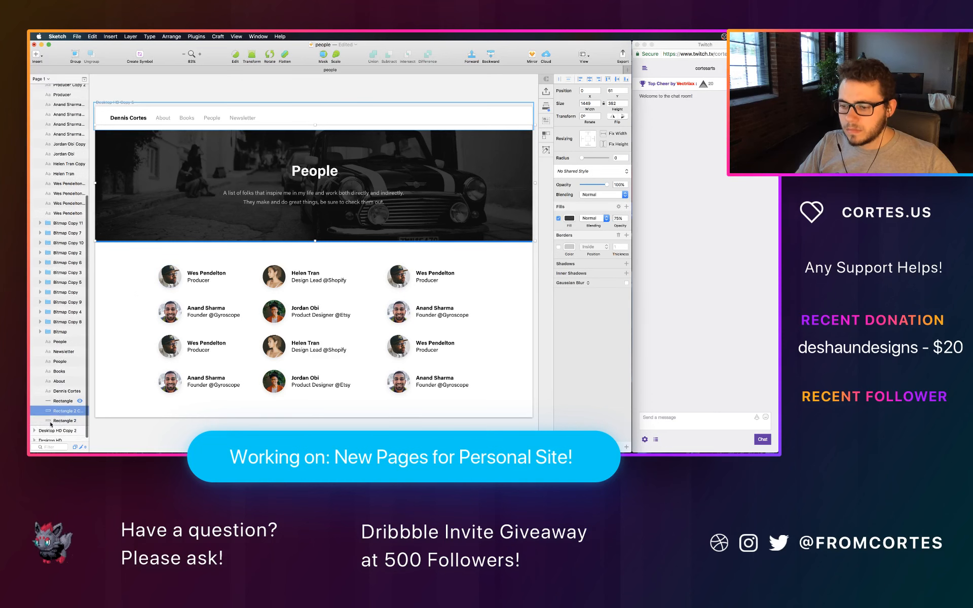
{"action": "left_click", "coordinate": [80, 419]}
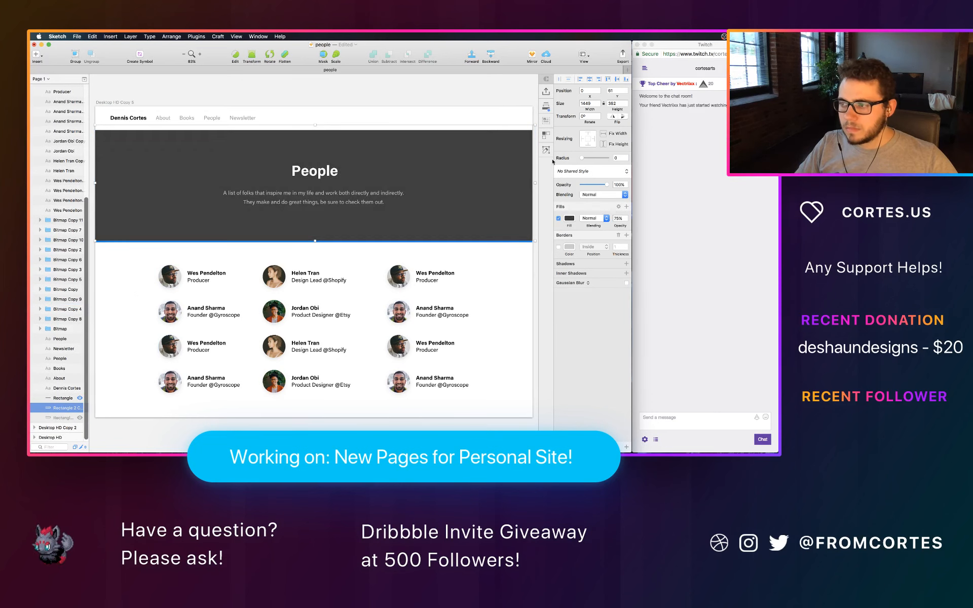
Change the header overlay's fill to a light gray of RGB 239, 239, 239 at 100% opacity
{"action": "left_click", "coordinate": [569, 218]}
{"action": "left_click_drag", "start_coordinate": [556, 261], "coordinate": [556, 252]}
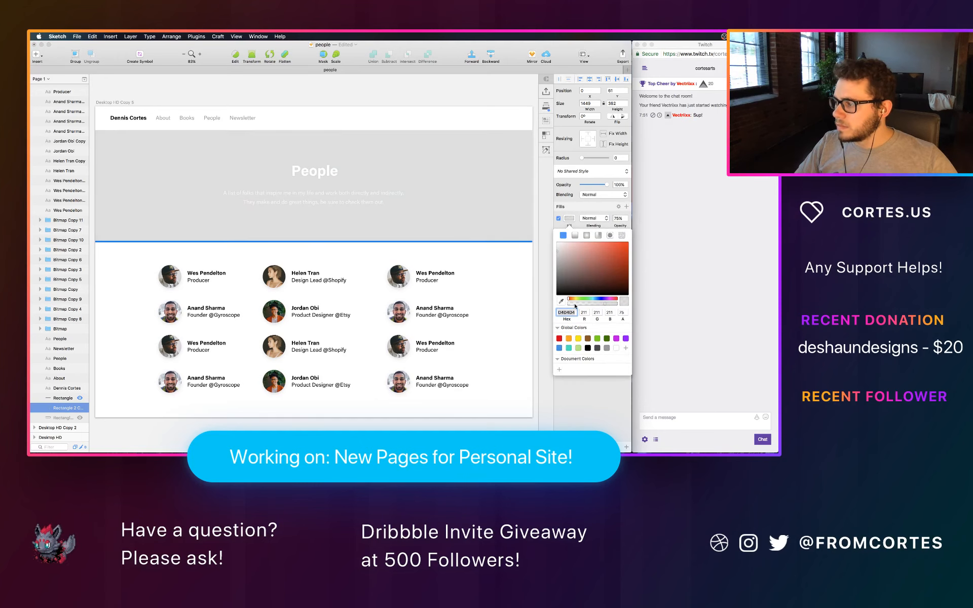
{"action": "left_click_drag", "start_coordinate": [616, 306], "coordinate": [627, 306]}
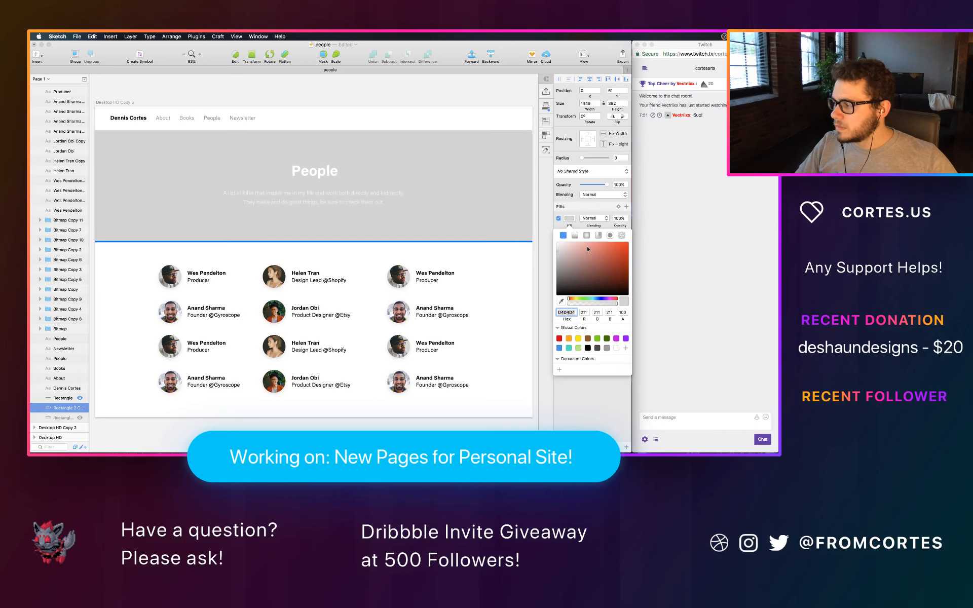
{"action": "left_click_drag", "start_coordinate": [562, 252], "coordinate": [553, 246]}
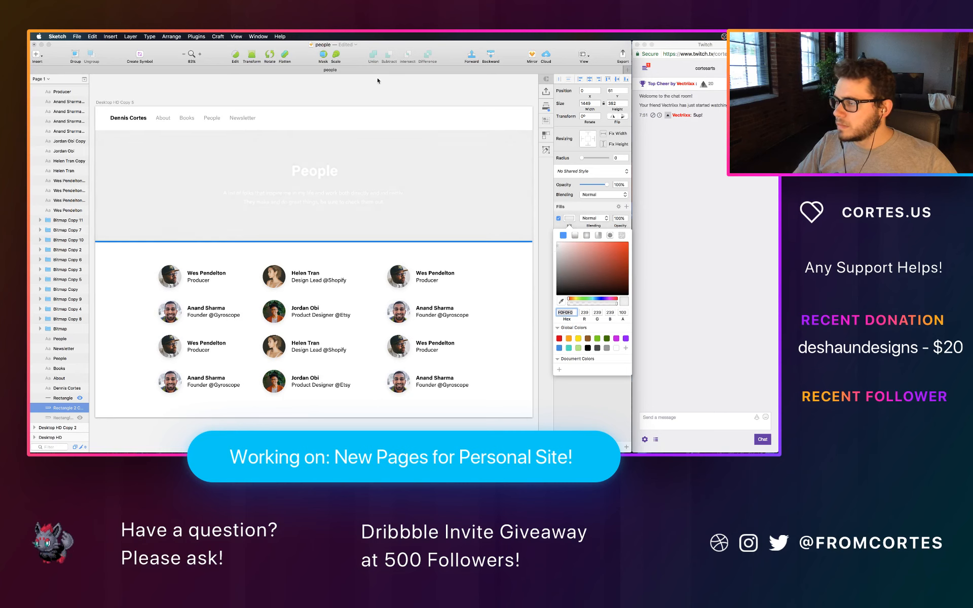
Set the color of the People heading and the description below it to black, 000000
{"action": "left_click", "coordinate": [334, 144]}
{"action": "left_click", "coordinate": [319, 177]}
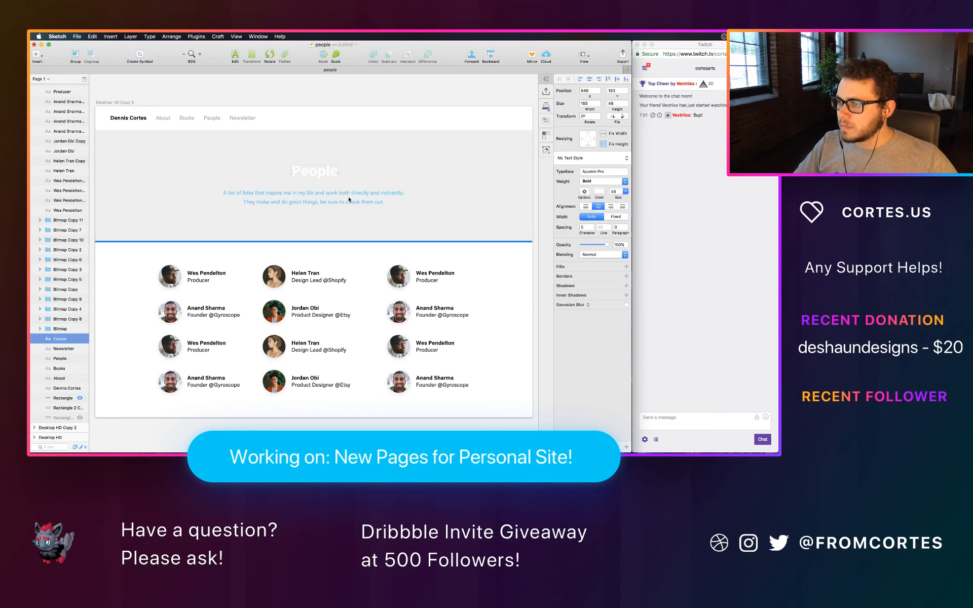
{"action": "left_click", "coordinate": [599, 191]}
{"action": "left_click", "coordinate": [587, 313]}
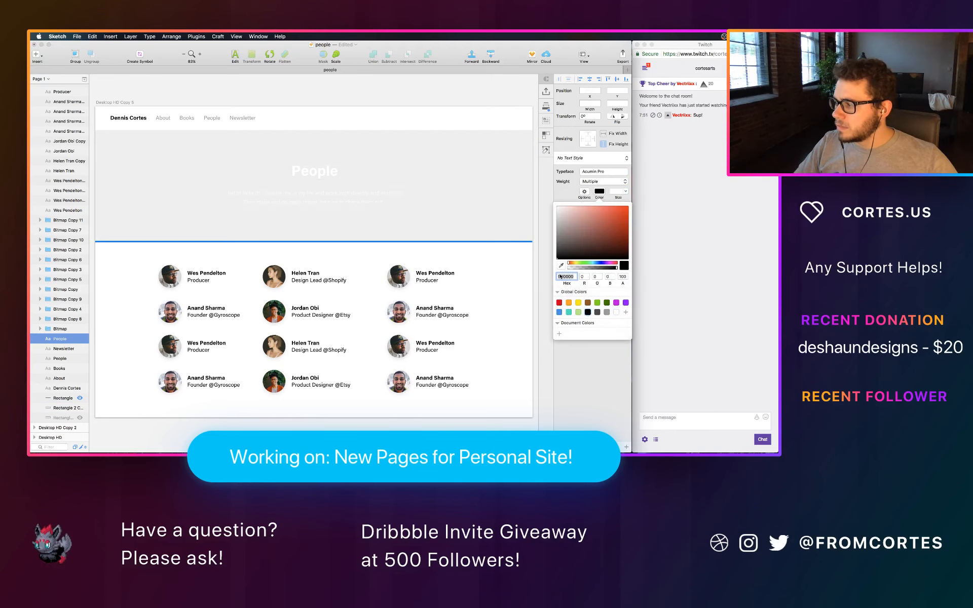
{"action": "left_click", "coordinate": [367, 198]}
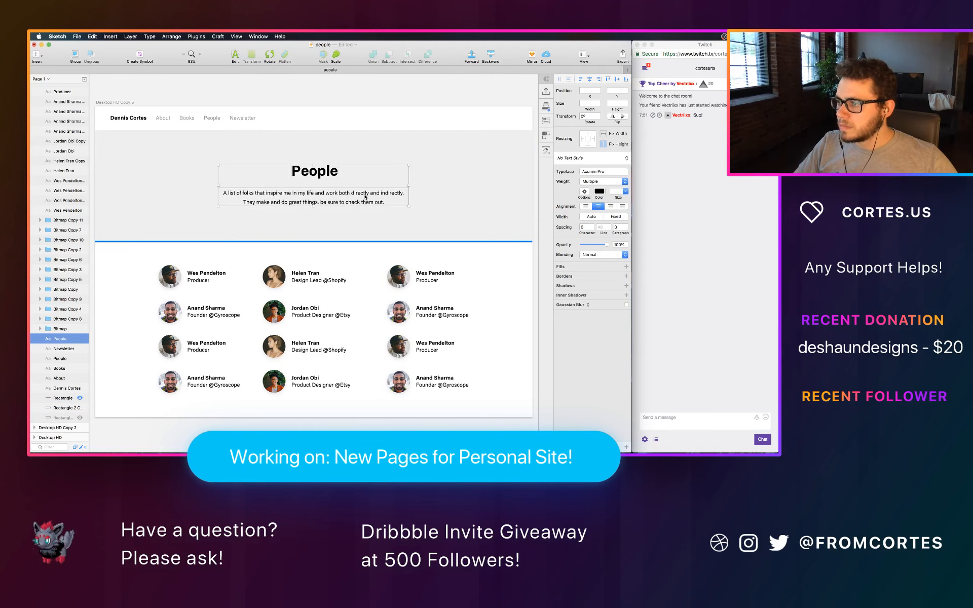
{"action": "left_click", "coordinate": [425, 101]}
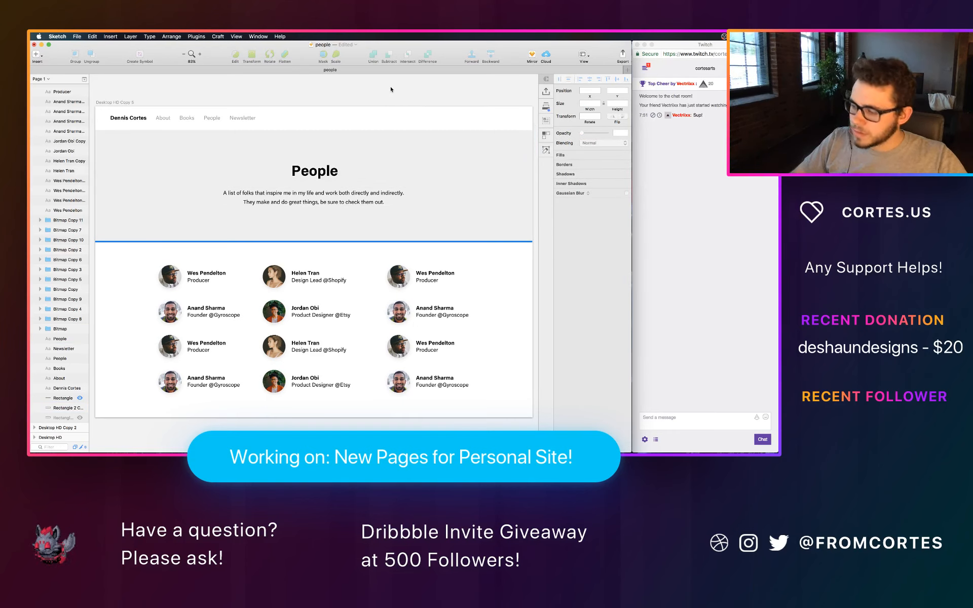
Soften the header description text by lowering its black color's alpha to 61
{"action": "left_click", "coordinate": [348, 193]}
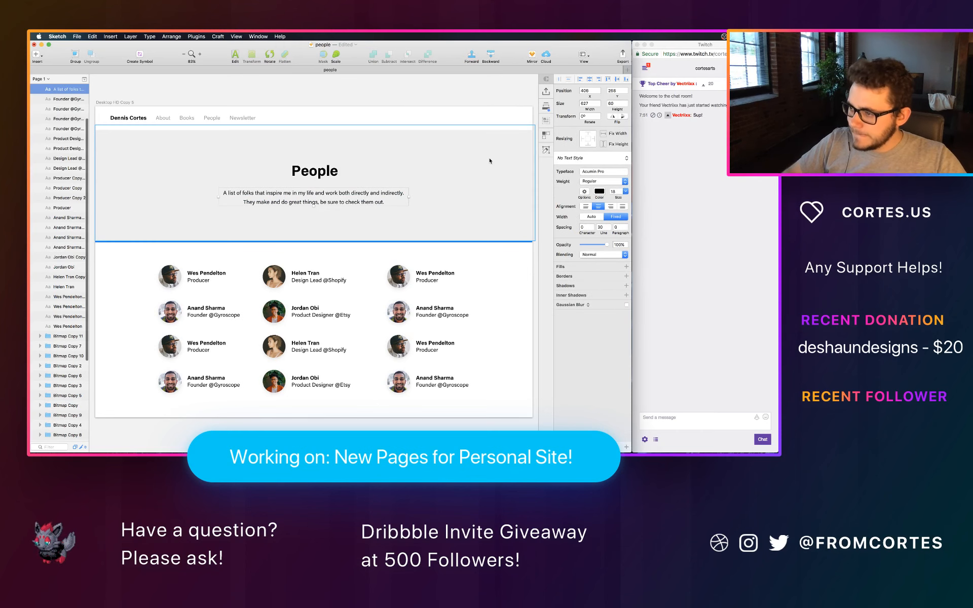
{"action": "left_click", "coordinate": [603, 191]}
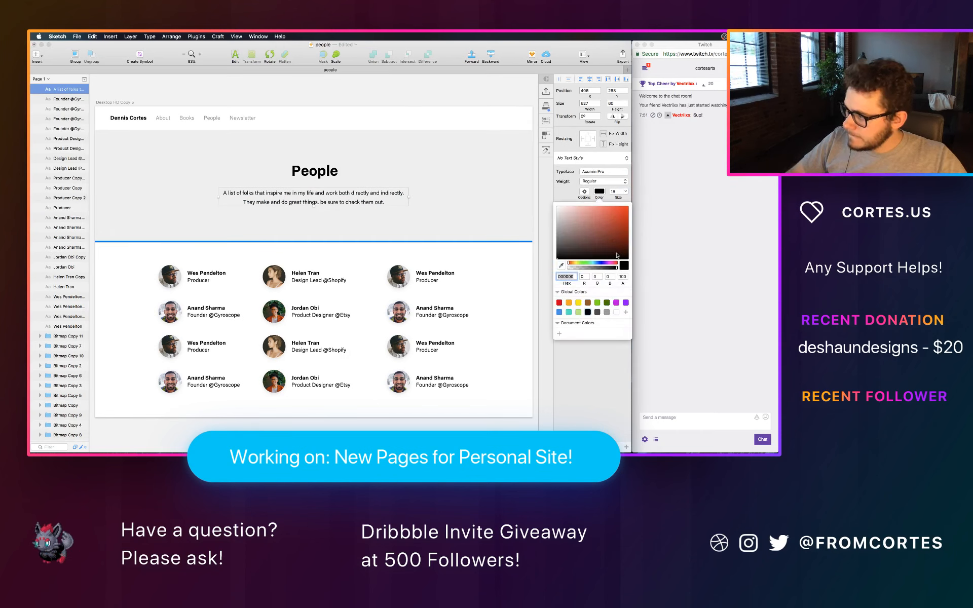
{"action": "left_click_drag", "start_coordinate": [609, 270], "coordinate": [603, 269]}
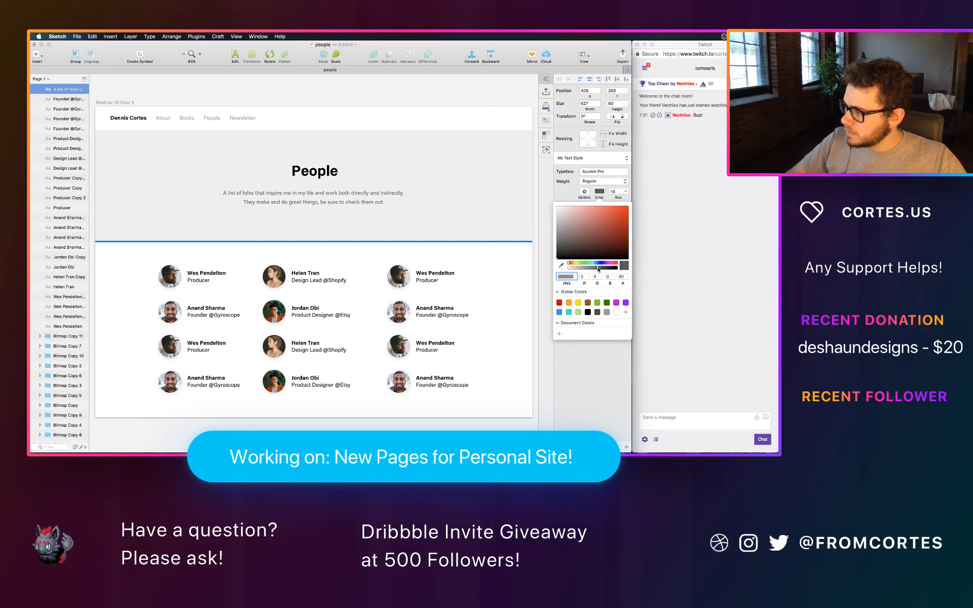
{"action": "left_click", "coordinate": [485, 97]}
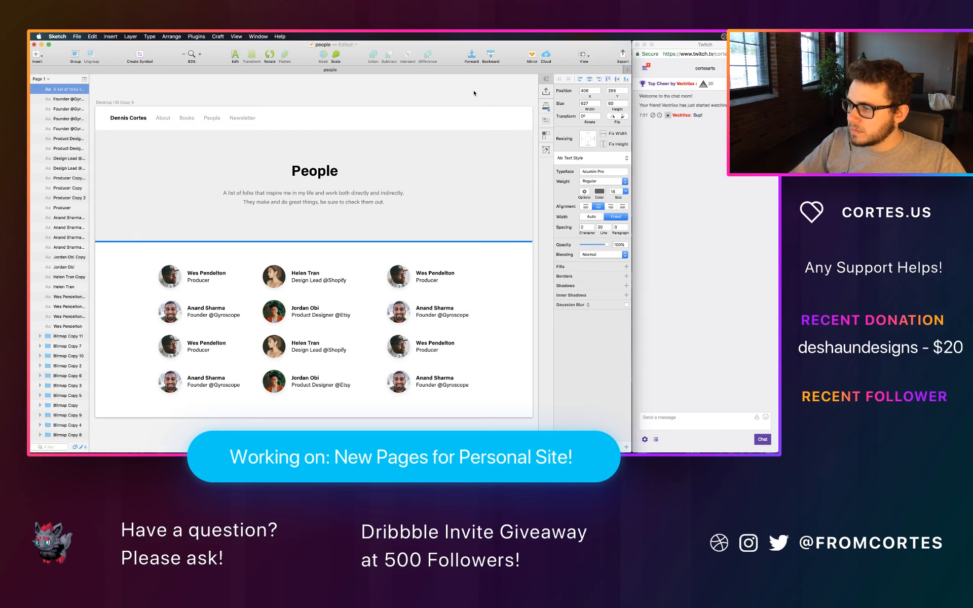
{"action": "left_click", "coordinate": [474, 93]}
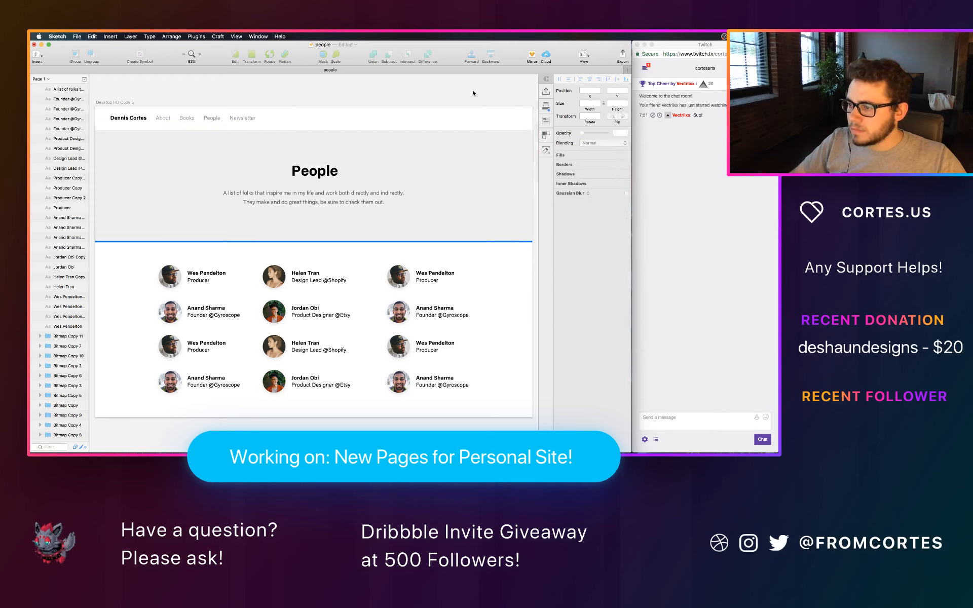
Switch to Chrome, view the Interface Lovers shot in the Dribbble UI bucket, and open its live site in a new tab
{"action": "key", "text": "ctrl+Left"}
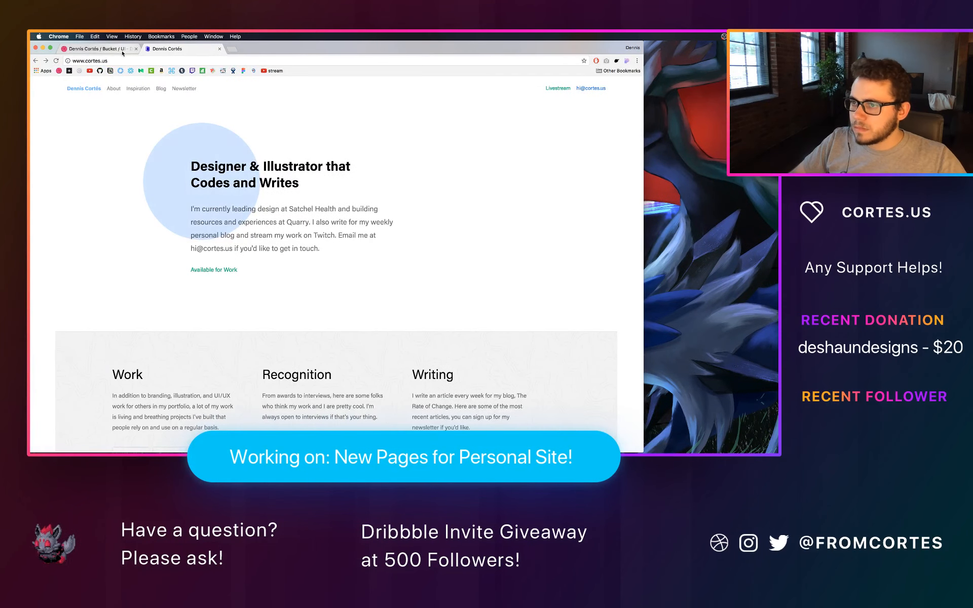
{"action": "left_click", "coordinate": [124, 50]}
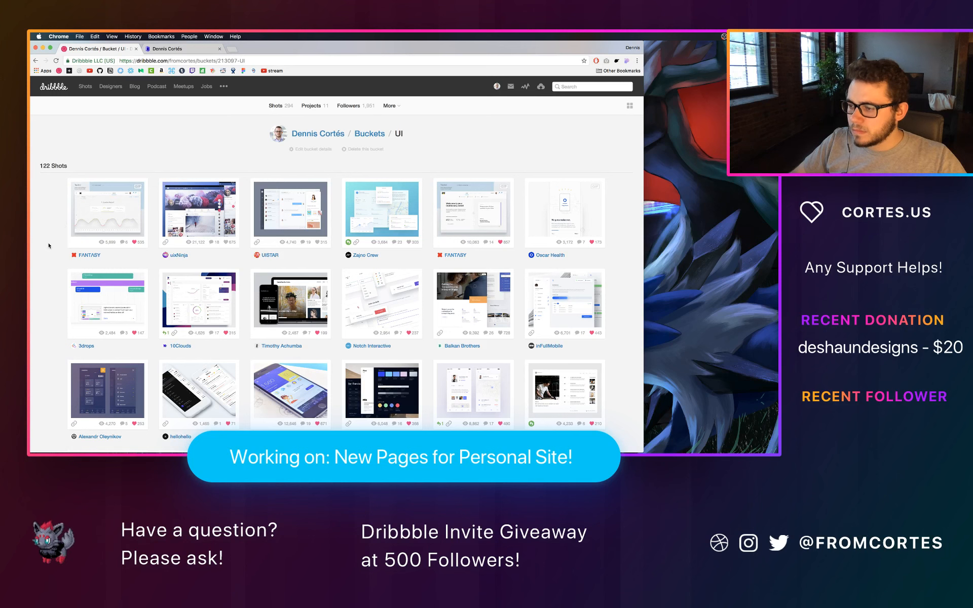
{"action": "left_click", "coordinate": [299, 307]}
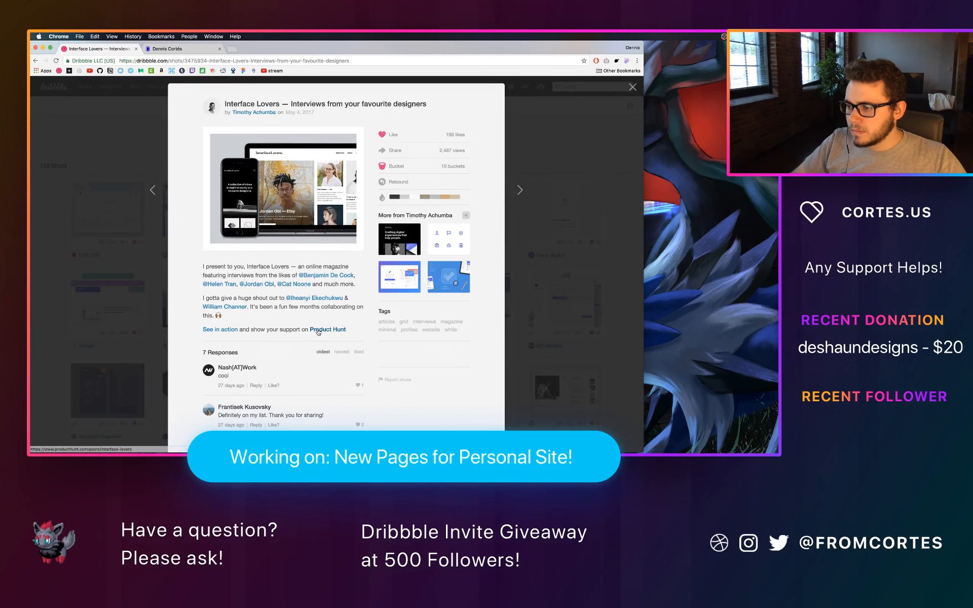
{"action": "left_click", "coordinate": [213, 330], "text": "super"}
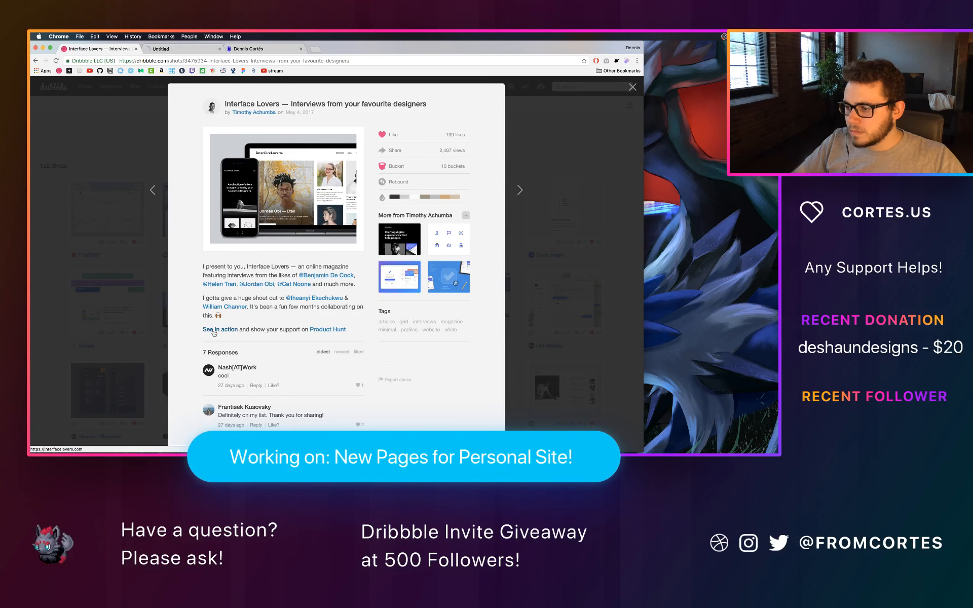
{"action": "left_click", "coordinate": [95, 297]}
{"action": "scroll", "coordinate": [53, 307], "scroll_direction": "down", "scroll_amount": 3}
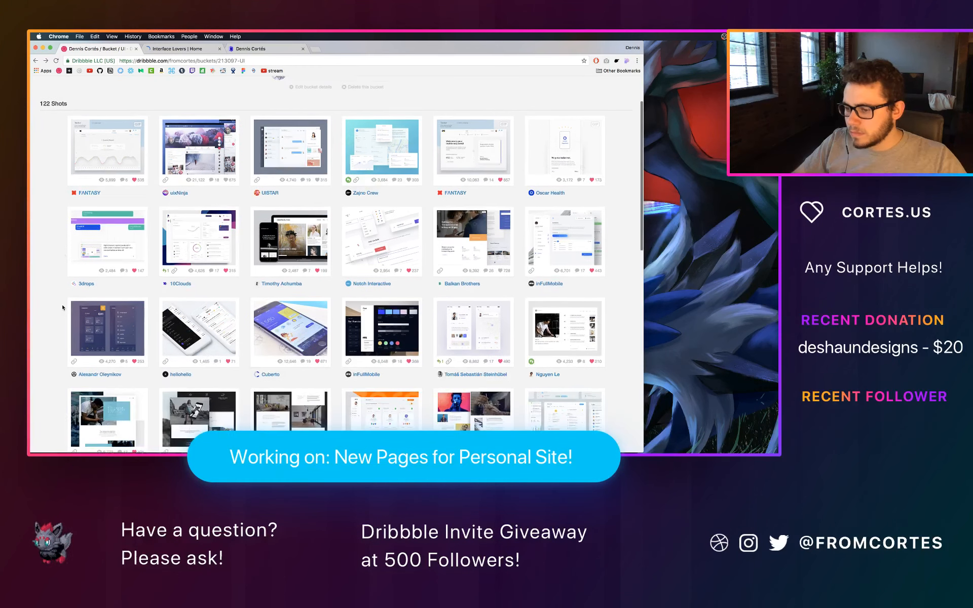
Examine how the Interface Lovers home page and All Interviews page lay out their portraits, names and descriptions
{"action": "left_click", "coordinate": [195, 48]}
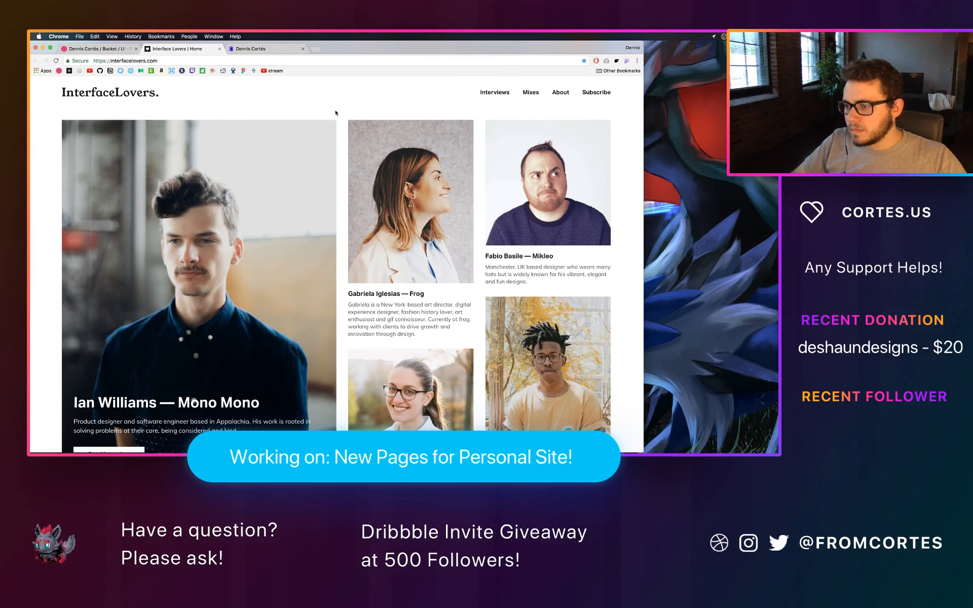
{"action": "scroll", "coordinate": [341, 111], "scroll_direction": "down", "scroll_amount": 3}
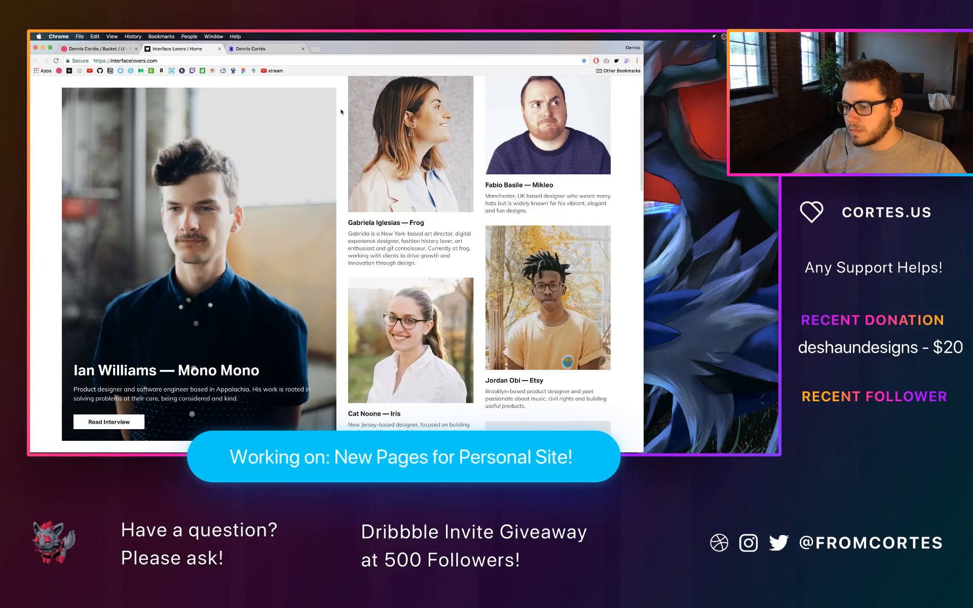
{"action": "scroll", "coordinate": [341, 112], "scroll_direction": "down", "scroll_amount": 3}
{"action": "scroll", "coordinate": [341, 112], "scroll_direction": "down", "scroll_amount": 5}
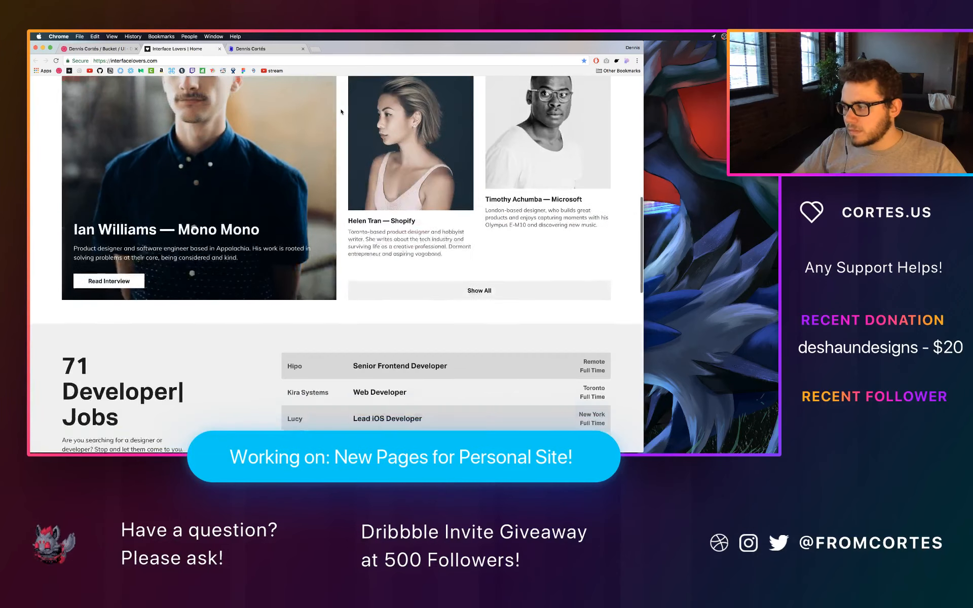
{"action": "left_click", "coordinate": [451, 258]}
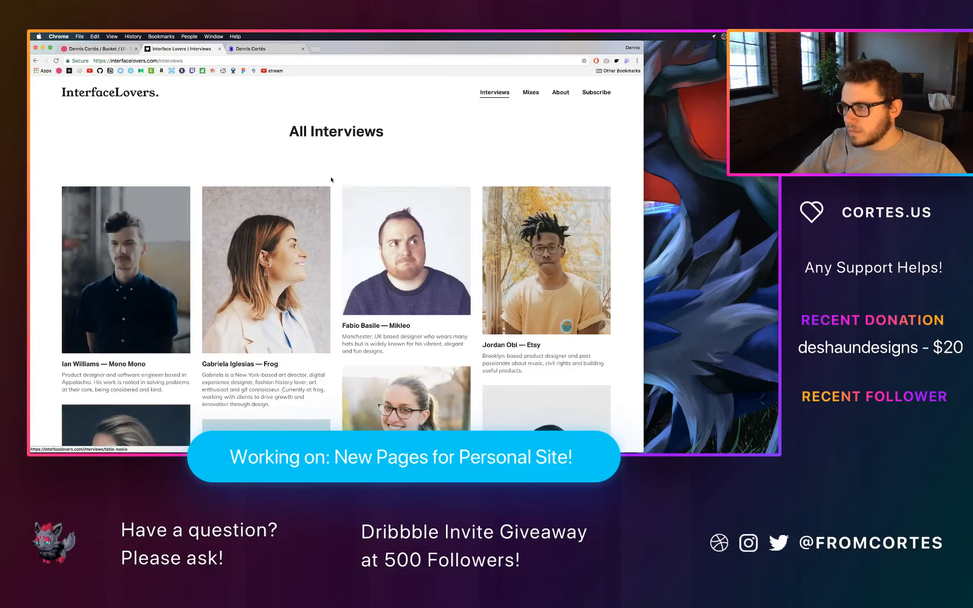
{"action": "scroll", "coordinate": [319, 164], "scroll_direction": "down", "scroll_amount": 6}
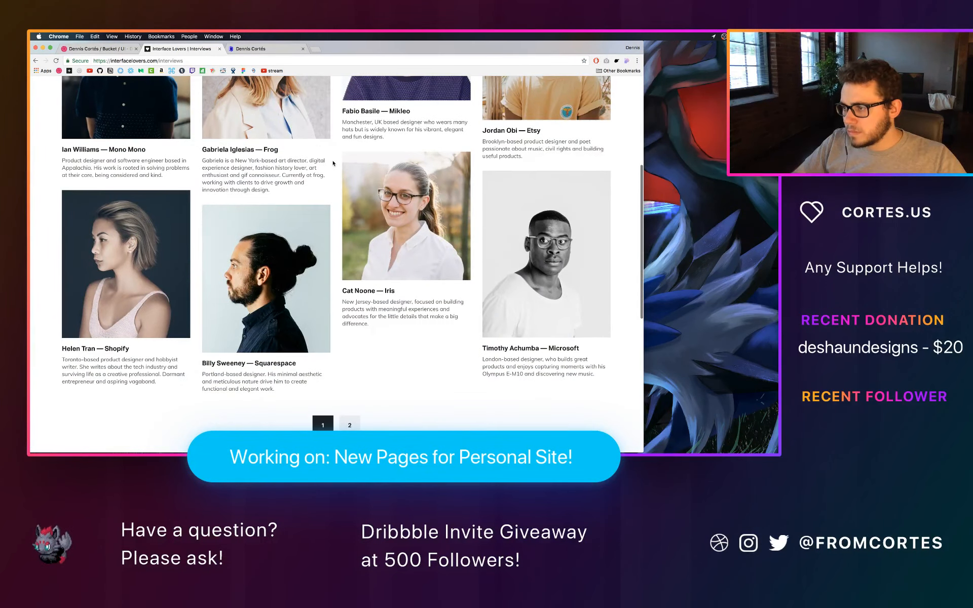
{"action": "scroll", "coordinate": [333, 163], "scroll_direction": "up", "scroll_amount": 3}
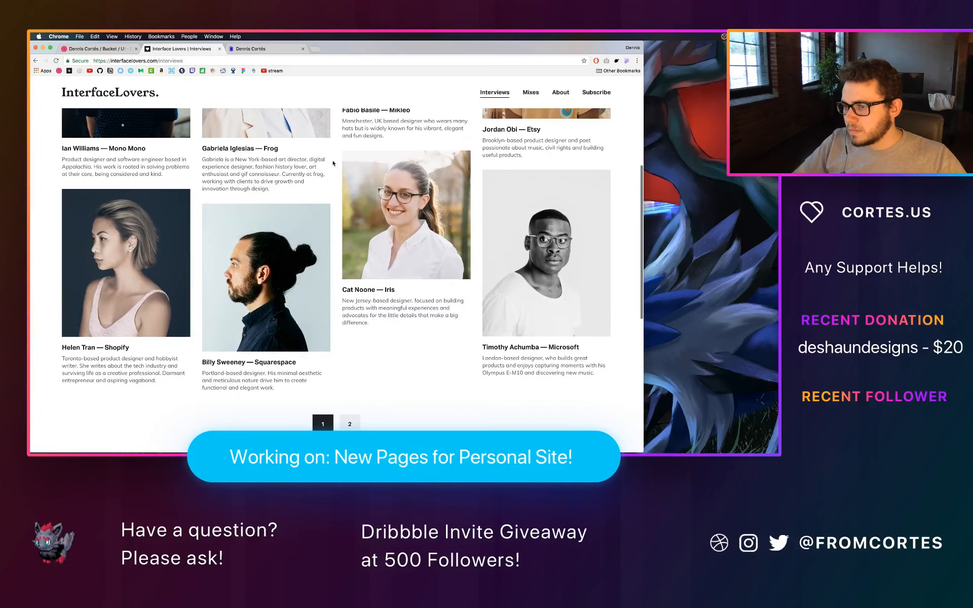
{"action": "scroll", "coordinate": [333, 163], "scroll_direction": "up", "scroll_amount": 6}
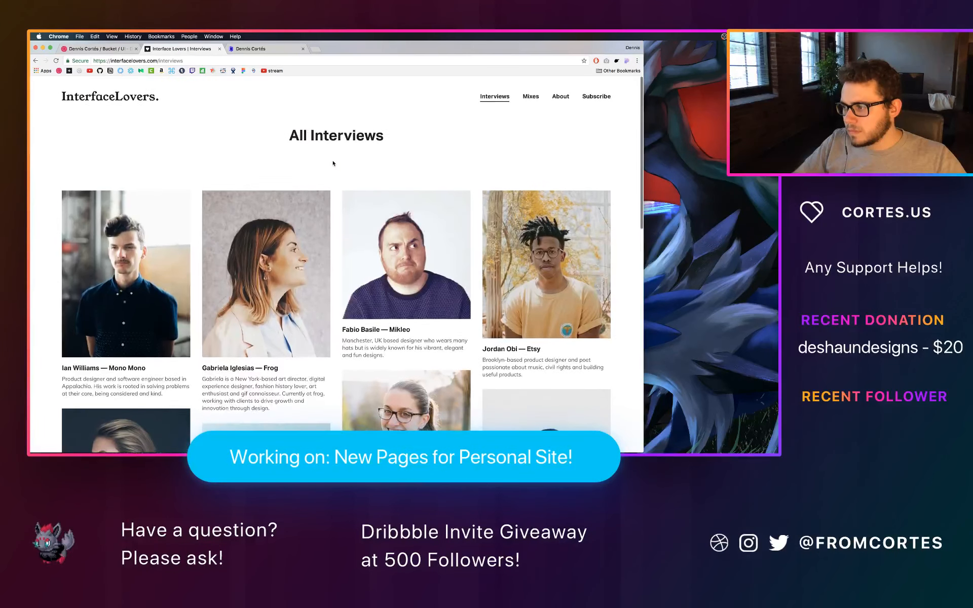
{"action": "scroll", "coordinate": [333, 164], "scroll_direction": "down", "scroll_amount": 2}
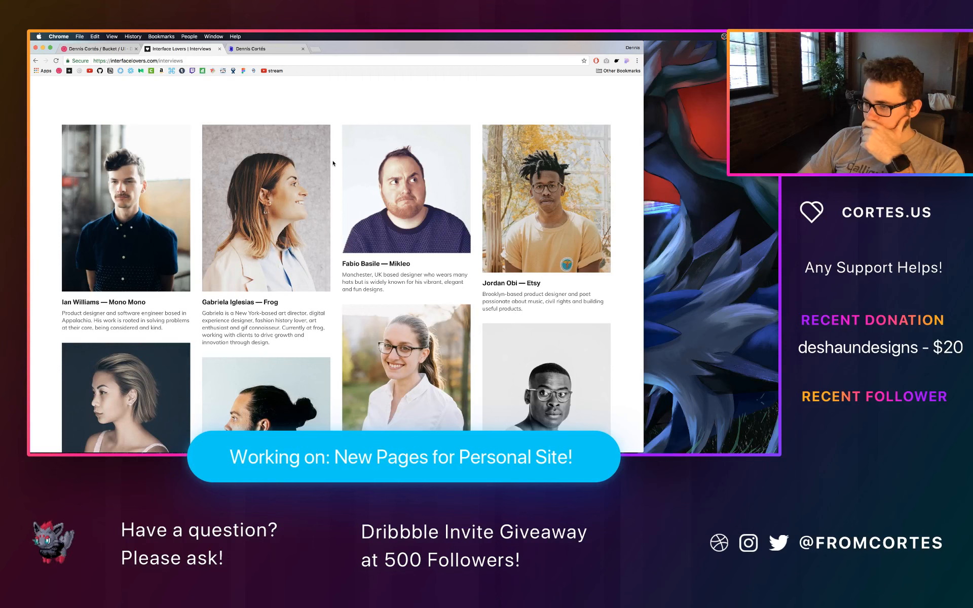
Switch back to Sketch and duplicate the Desktop HD Copy 5 artboard holding the light version of the People page
{"action": "key", "text": "ctrl+Right"}
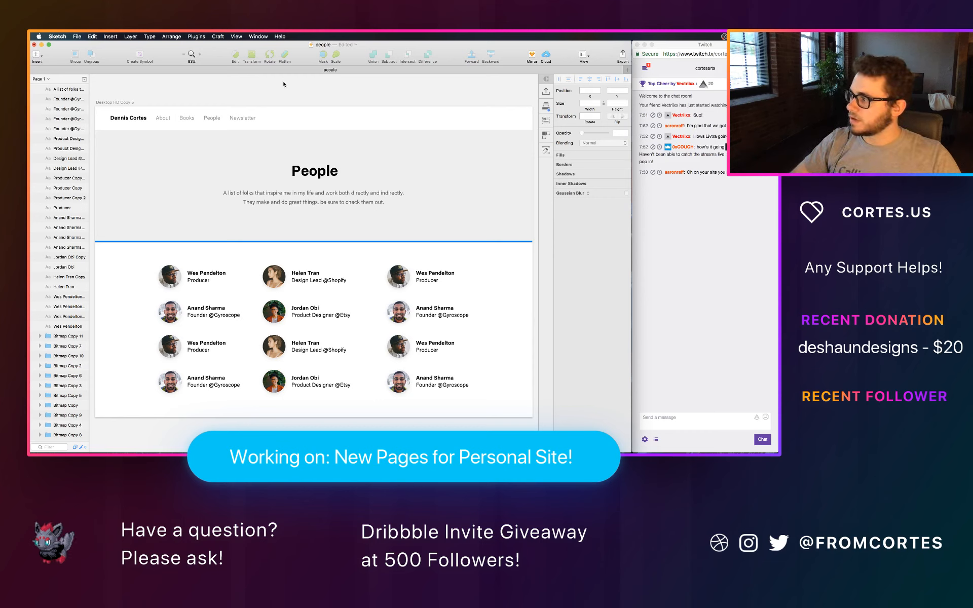
{"action": "key", "text": "super+minus"}
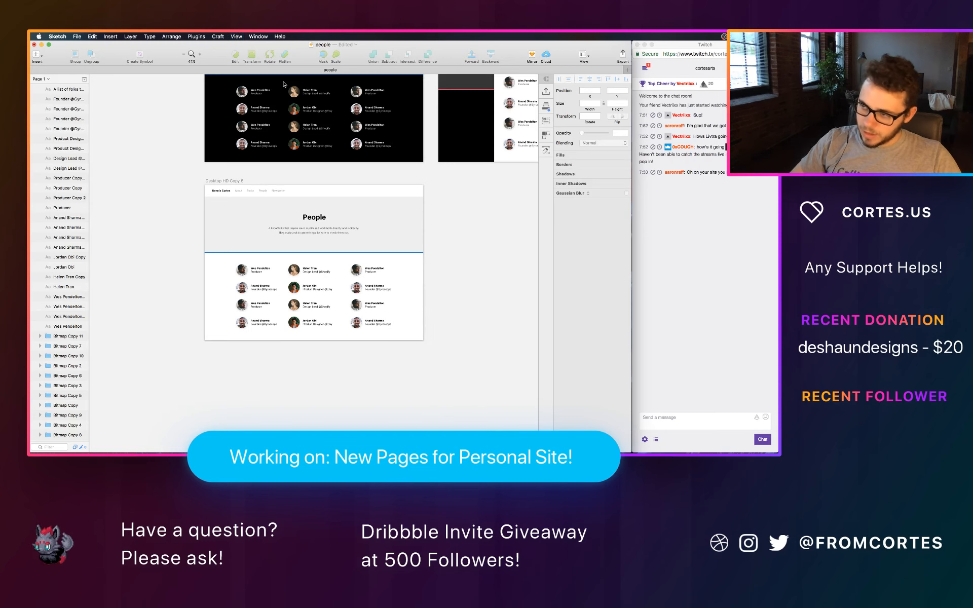
{"action": "key", "text": "super+plus"}
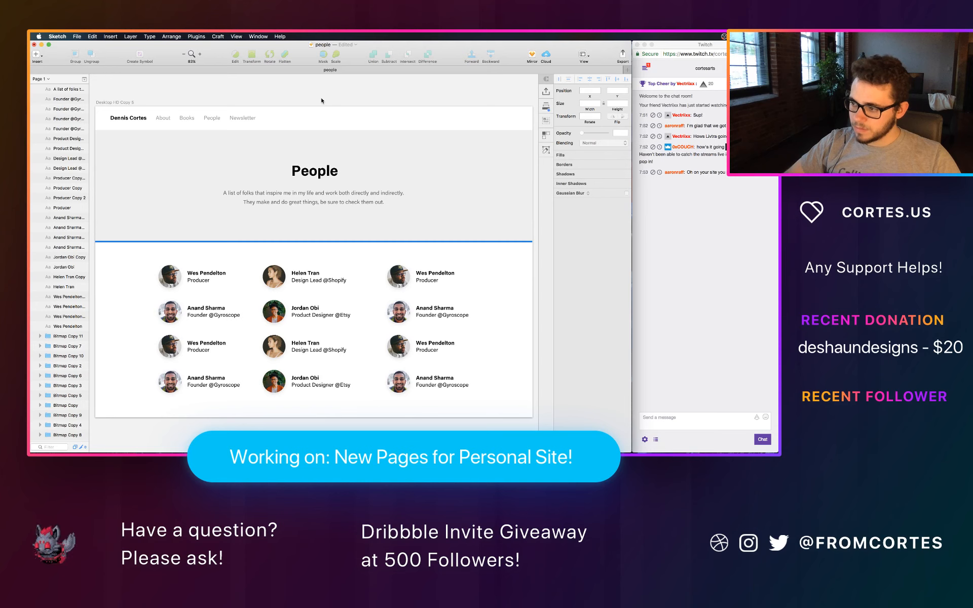
{"action": "scroll", "coordinate": [320, 102], "scroll_direction": "right", "scroll_amount": 1}
{"action": "scroll", "coordinate": [321, 98], "scroll_direction": "right", "scroll_amount": 5}
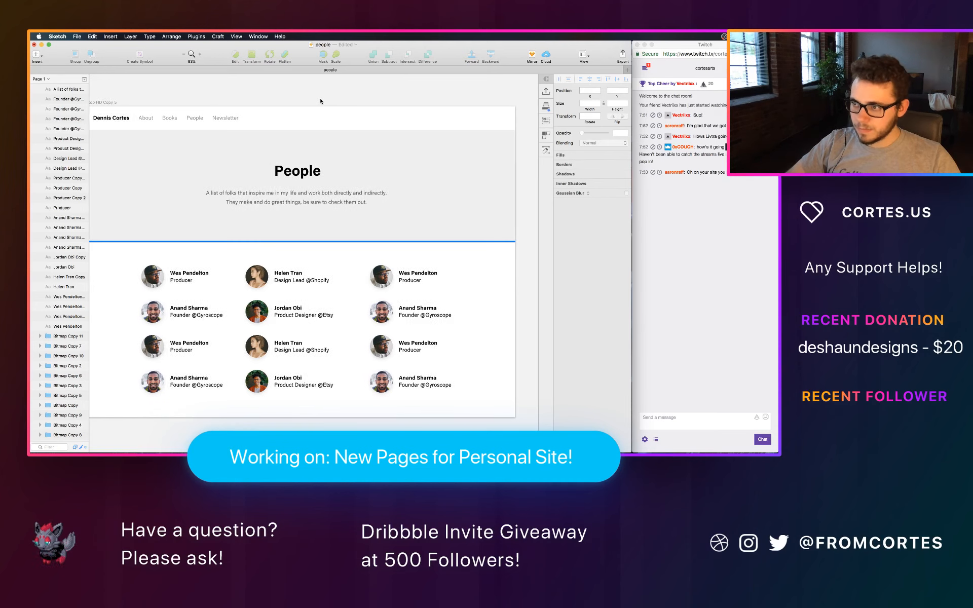
{"action": "scroll", "coordinate": [60, 118], "scroll_direction": "up", "scroll_amount": 3}
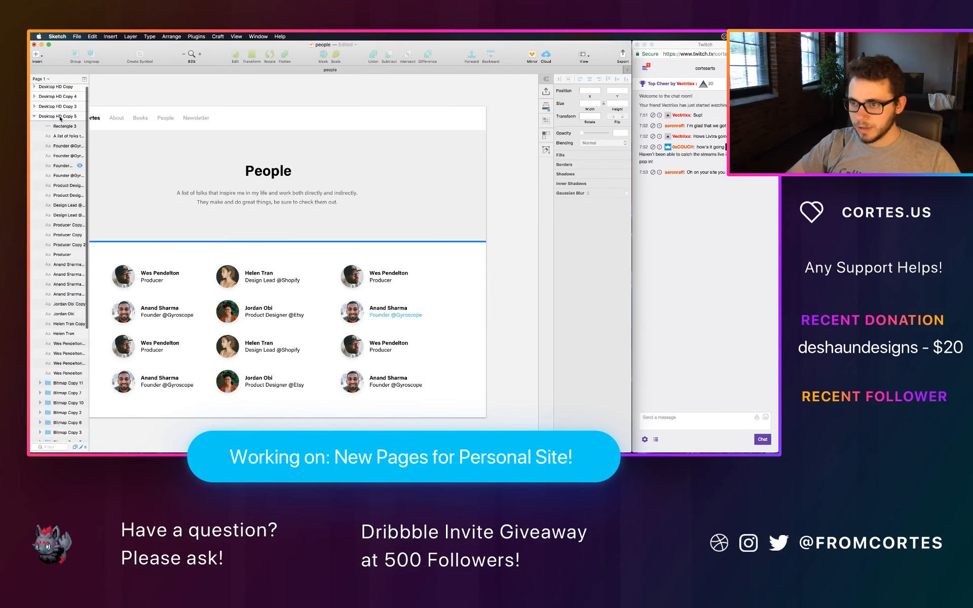
{"action": "left_click", "coordinate": [34, 118]}
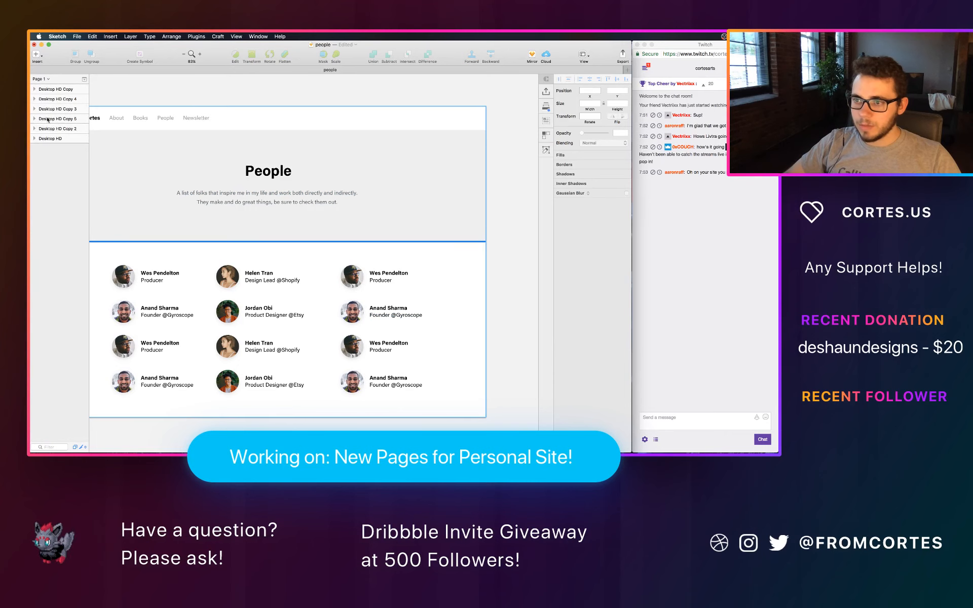
{"action": "left_click", "coordinate": [48, 119]}
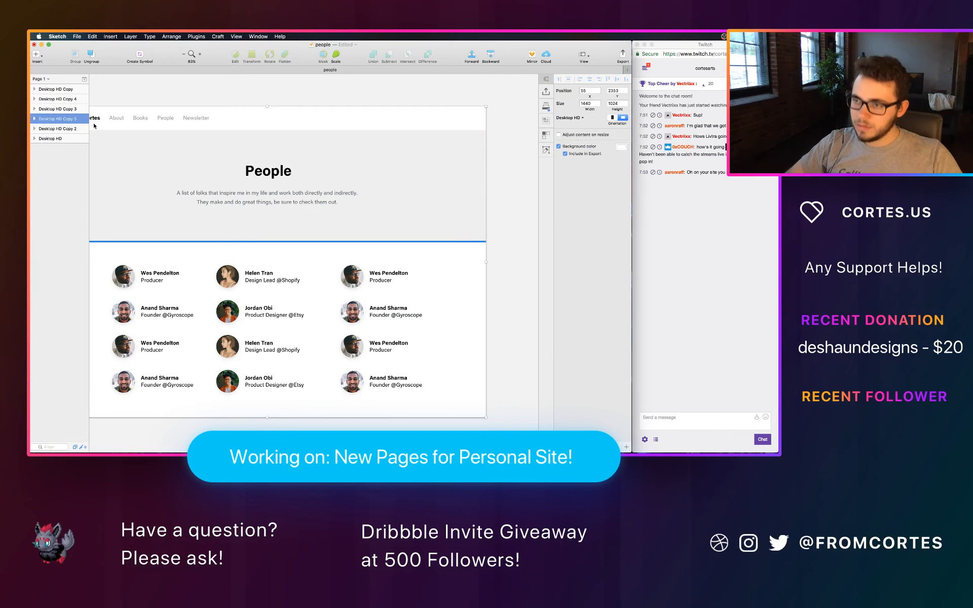
{"action": "key", "text": "super+d"}
{"action": "key", "text": "super+minus"}
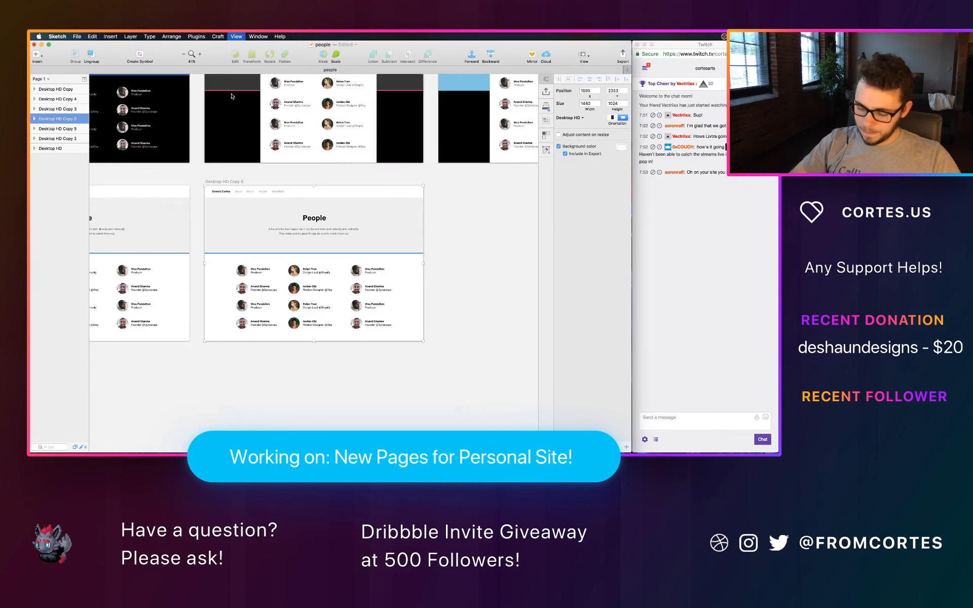
{"action": "key", "text": "super+plus"}
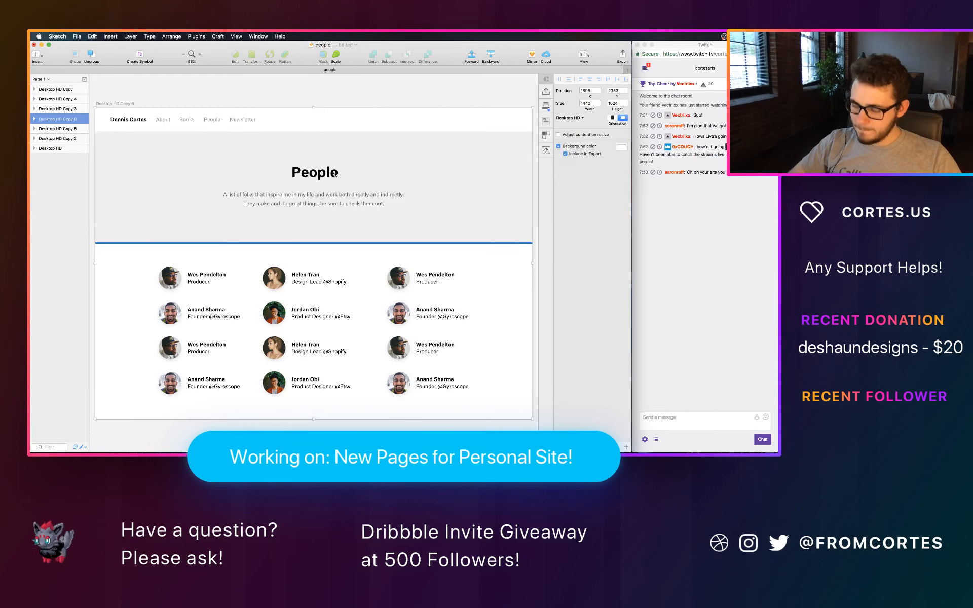
{"action": "left_click", "coordinate": [429, 100]}
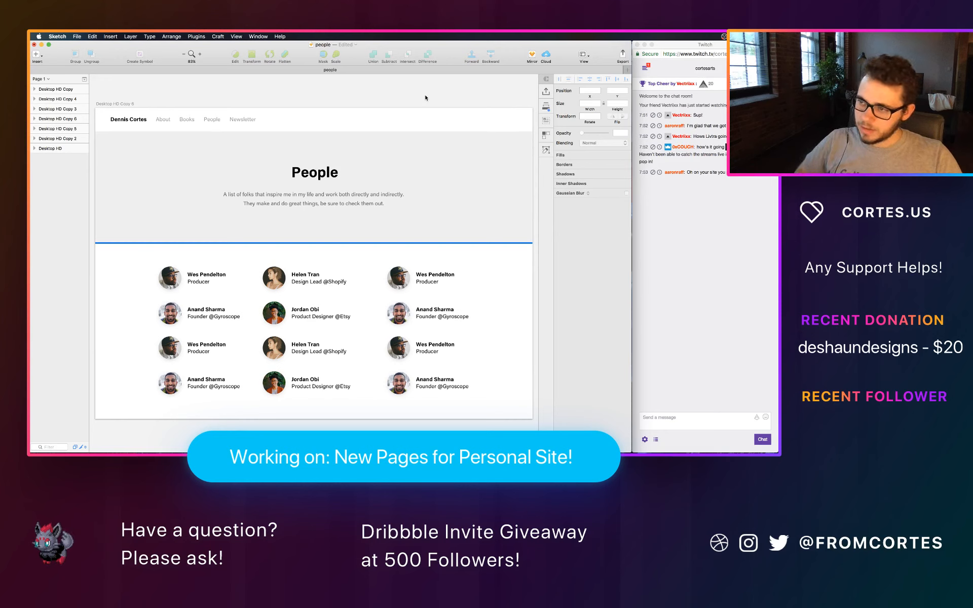
Delete the whole grid of portraits, names and job titles below the header on the duplicated artboard
{"action": "scroll", "coordinate": [410, 97], "scroll_direction": "right", "scroll_amount": 1}
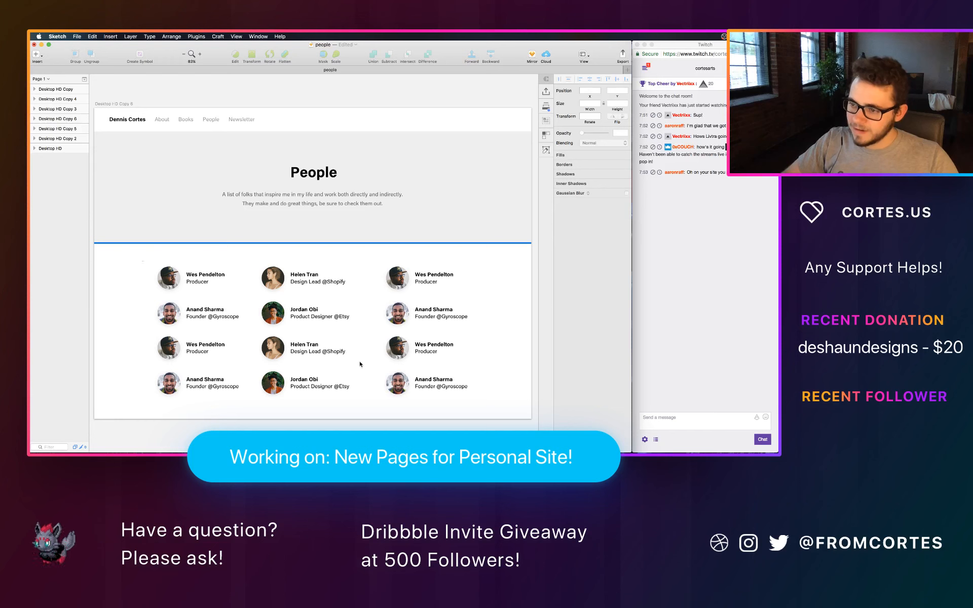
{"action": "left_click_drag", "start_coordinate": [142, 261], "coordinate": [476, 406]}
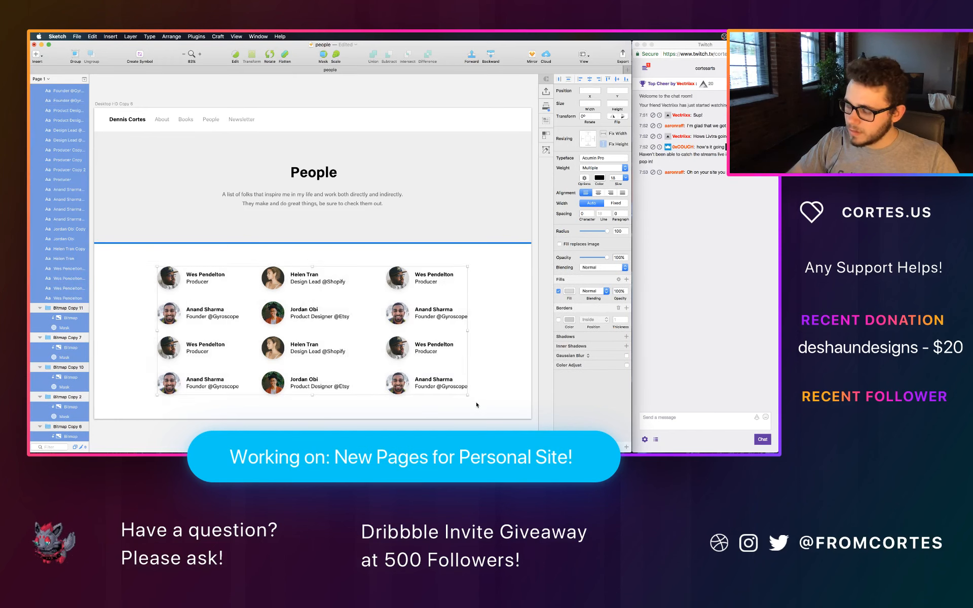
{"action": "key", "text": "Delete"}
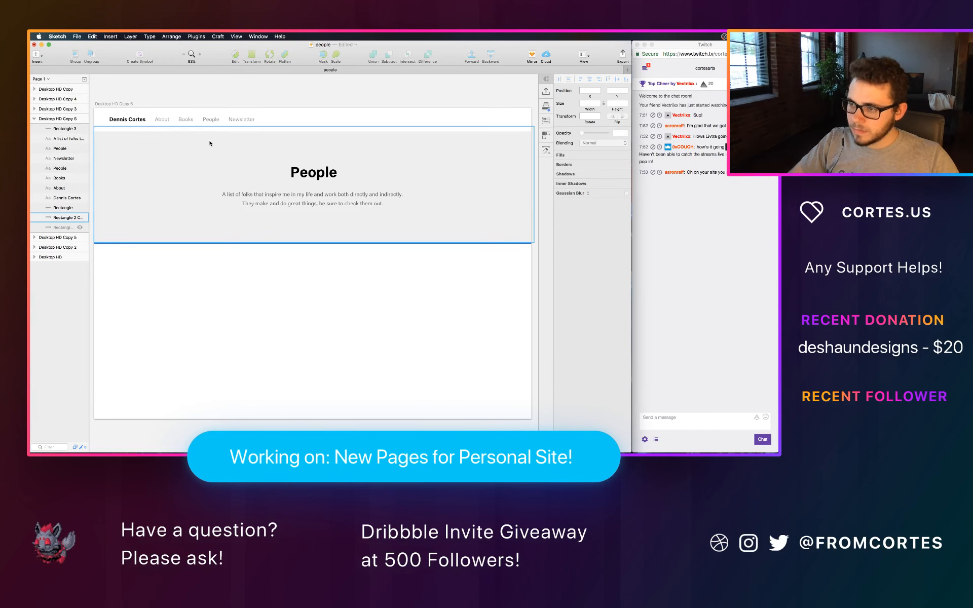
Draw a square of about 228 × 228 near the left of the empty area below the blue header line
{"action": "left_click", "coordinate": [36, 56]}
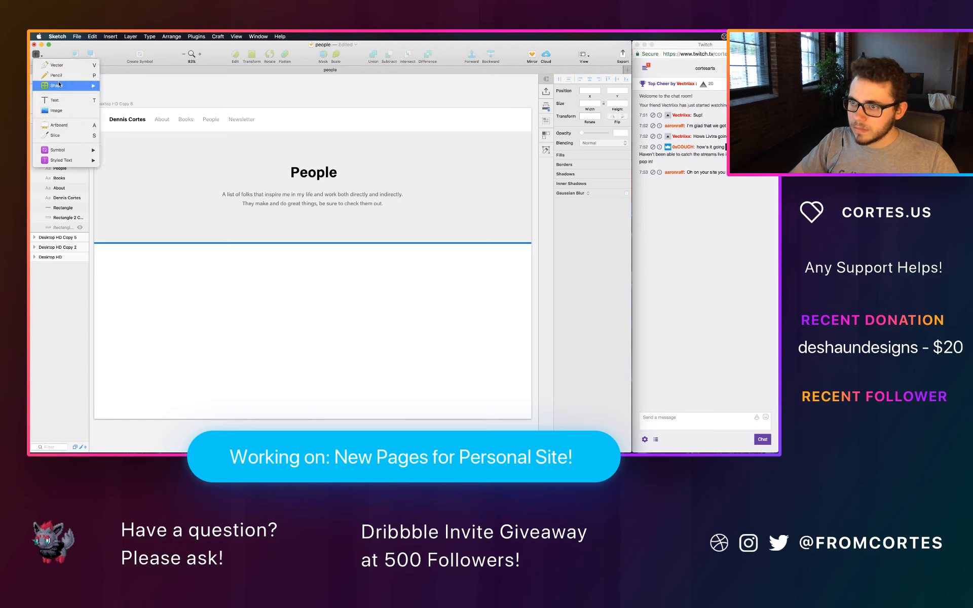
{"action": "mouse_move", "coordinate": [59, 85]}
{"action": "left_click", "coordinate": [127, 106]}
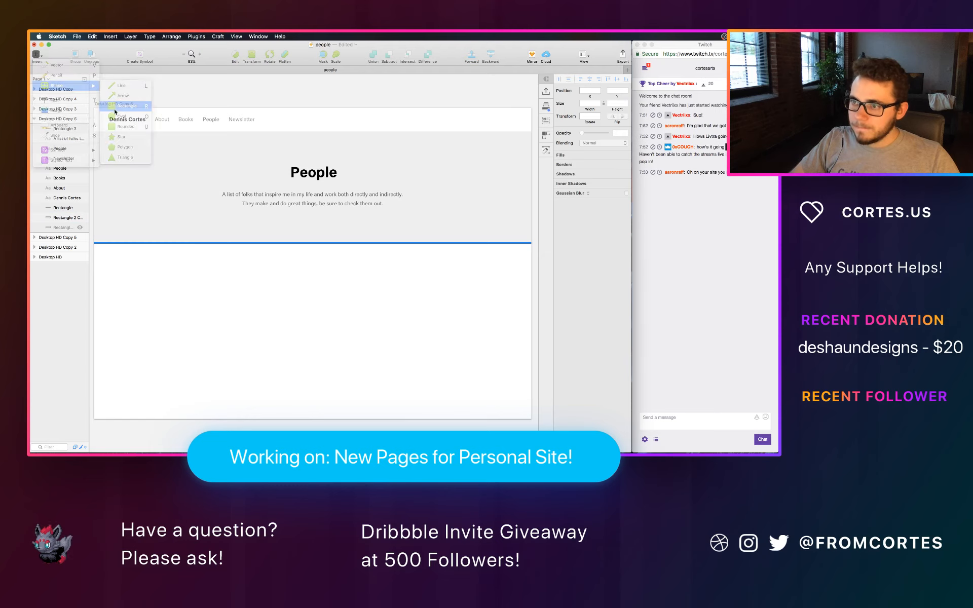
{"action": "left_click_drag", "start_coordinate": [138, 263], "coordinate": [200, 333]}
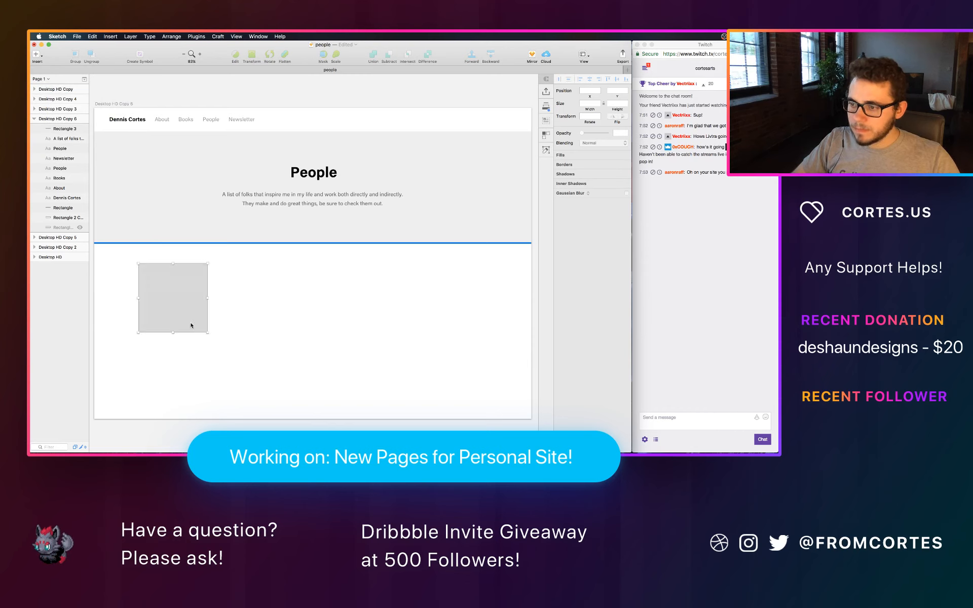
{"action": "left_click", "coordinate": [257, 308]}
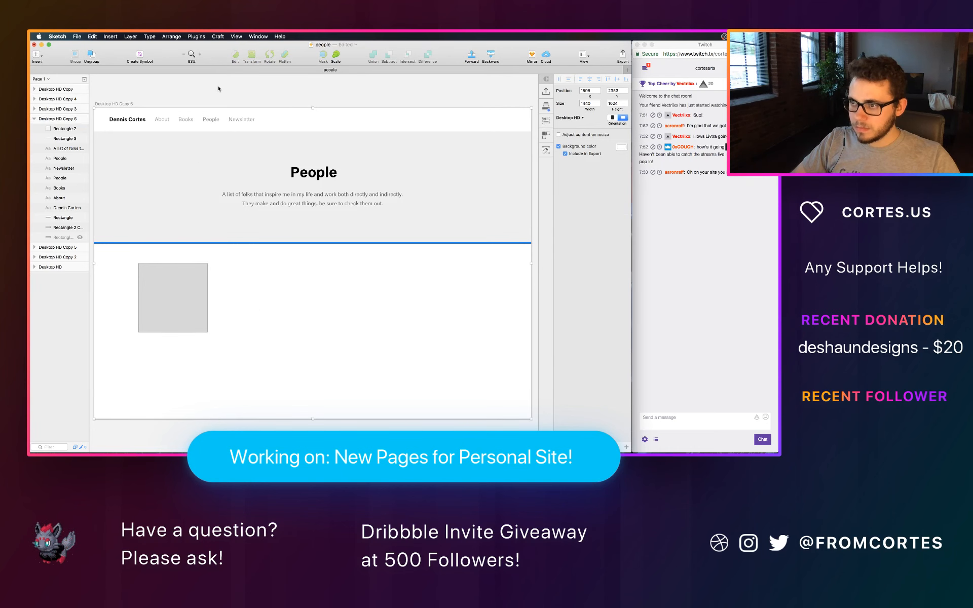
Switch to Chrome and examine the portrait grid on the first and second pages of Interface Lovers' All Interviews
{"action": "key", "text": "ctrl+Left"}
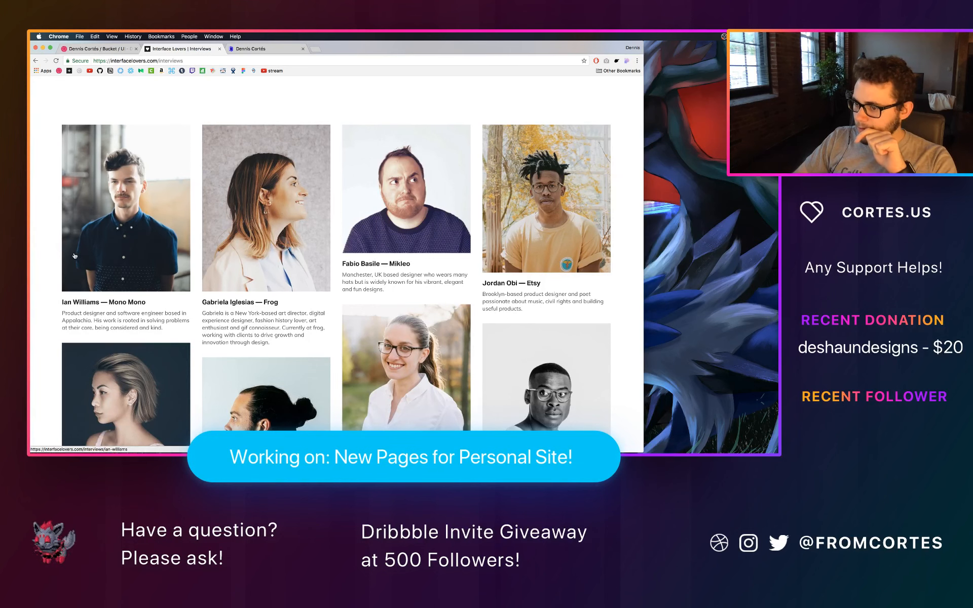
{"action": "scroll", "coordinate": [55, 275], "scroll_direction": "down", "scroll_amount": 5}
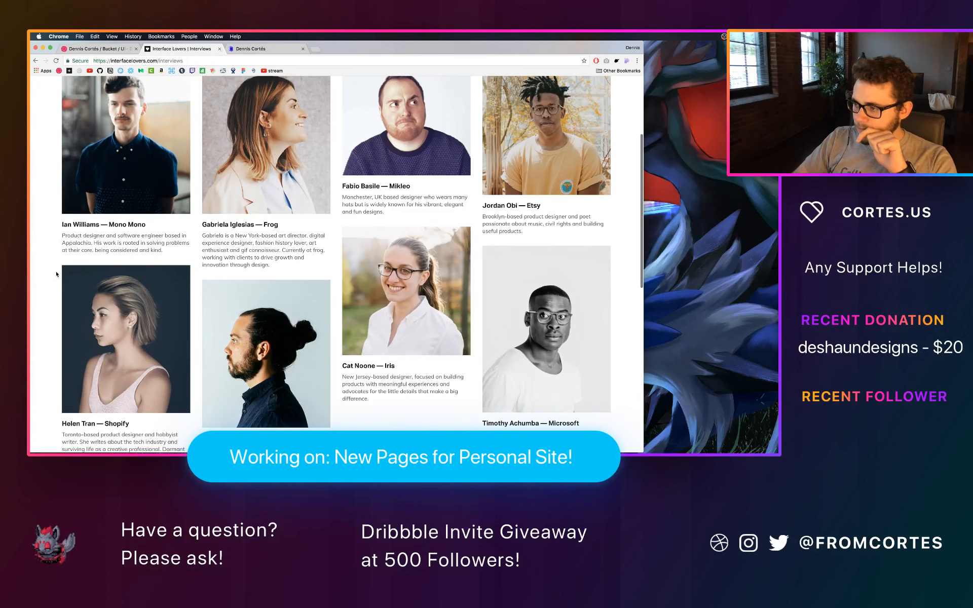
{"action": "scroll", "coordinate": [56, 274], "scroll_direction": "down", "scroll_amount": 4}
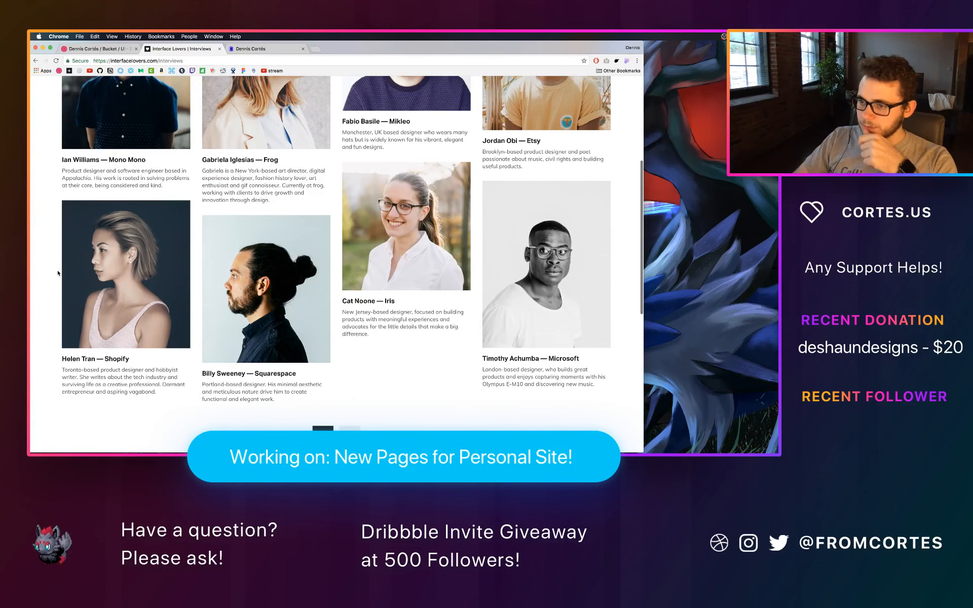
{"action": "left_click", "coordinate": [350, 429]}
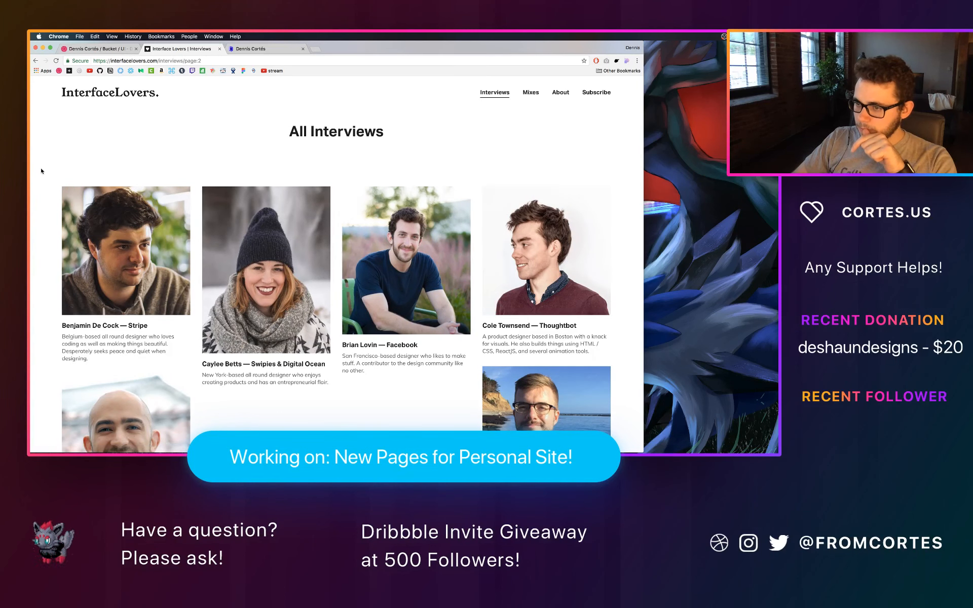
{"action": "scroll", "coordinate": [66, 177], "scroll_direction": "down", "scroll_amount": 5}
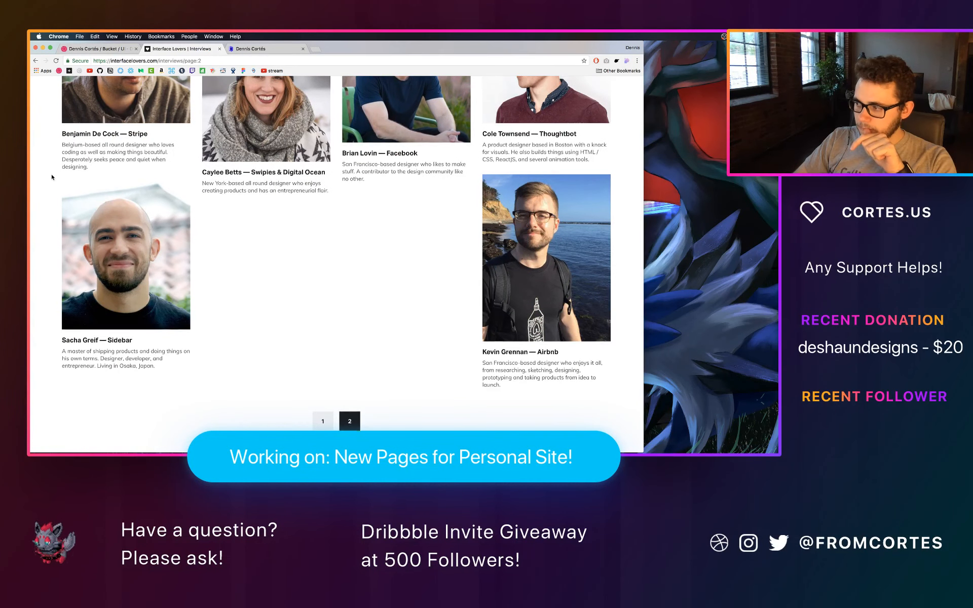
{"action": "scroll", "coordinate": [52, 177], "scroll_direction": "up", "scroll_amount": 4}
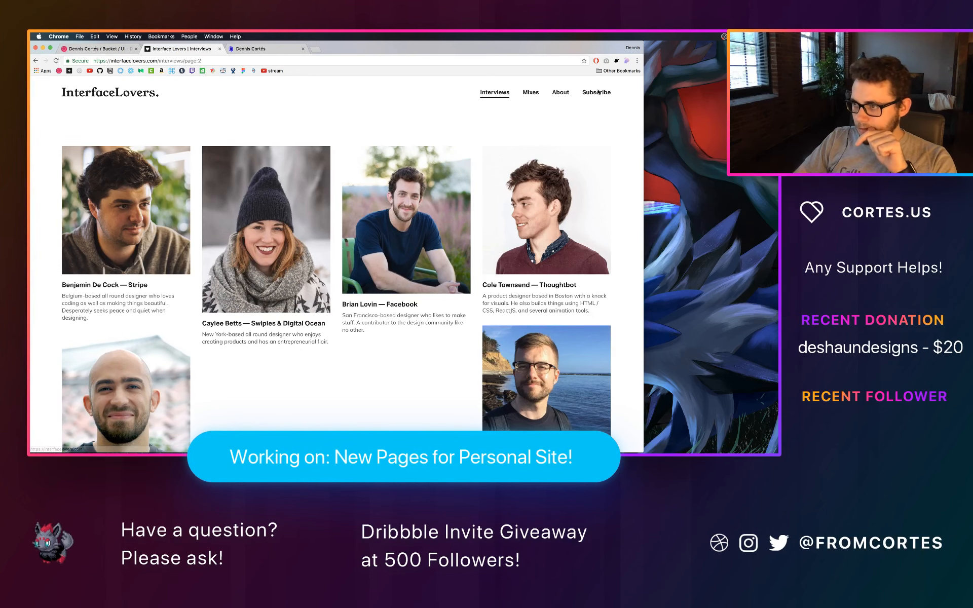
Examine the layouts of the Interface Lovers About page and the Mixes page with its cover grid
{"action": "left_click", "coordinate": [561, 92]}
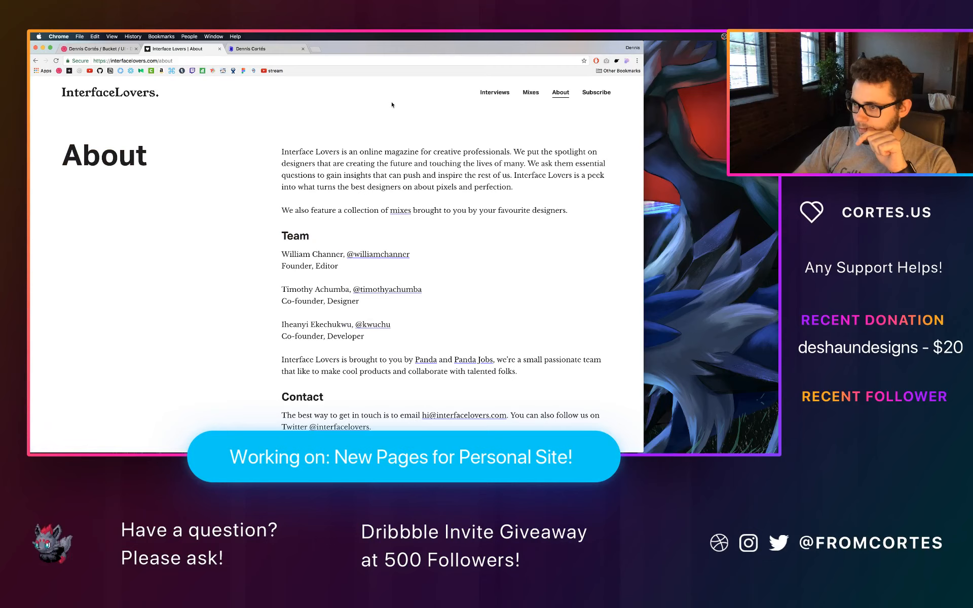
{"action": "scroll", "coordinate": [392, 104], "scroll_direction": "down", "scroll_amount": 10}
{"action": "scroll", "coordinate": [391, 105], "scroll_direction": "up", "scroll_amount": 5}
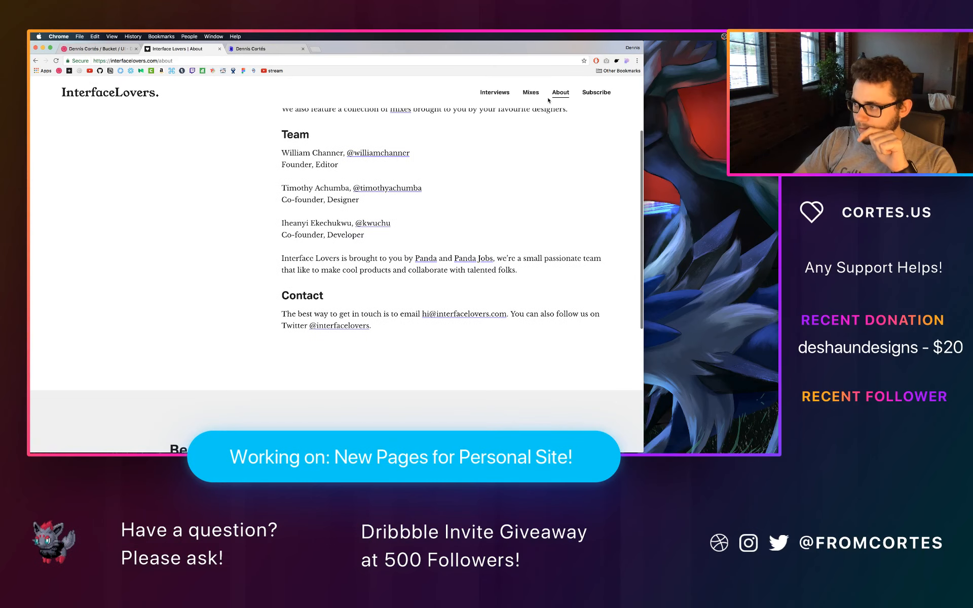
{"action": "left_click", "coordinate": [401, 109]}
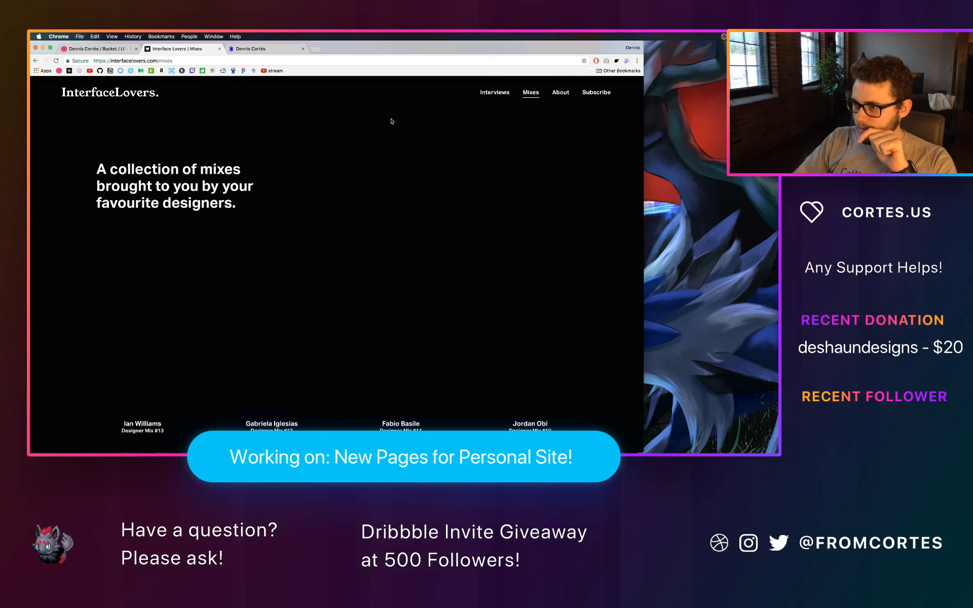
{"action": "scroll", "coordinate": [398, 136], "scroll_direction": "down", "scroll_amount": 4}
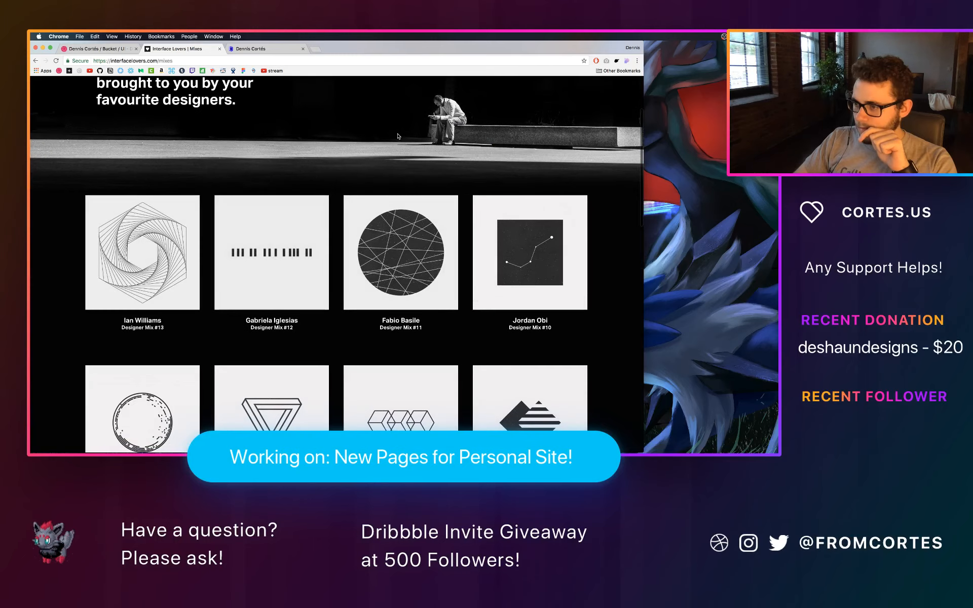
Return to Sketch and round the corners of the gray square with a radius of 10
{"action": "key", "text": "super+Tab"}
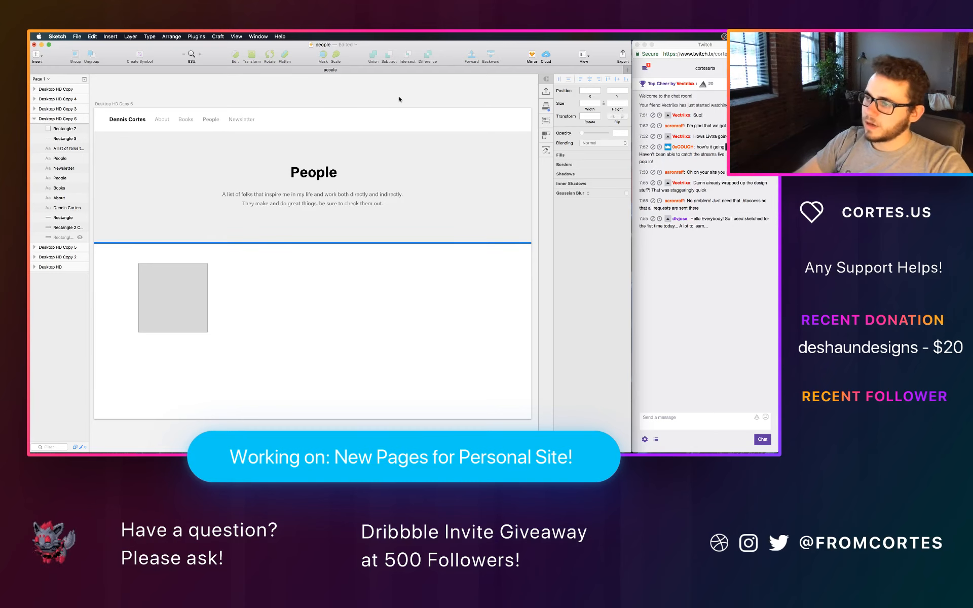
{"action": "scroll", "coordinate": [333, 93], "scroll_direction": "down", "scroll_amount": 1}
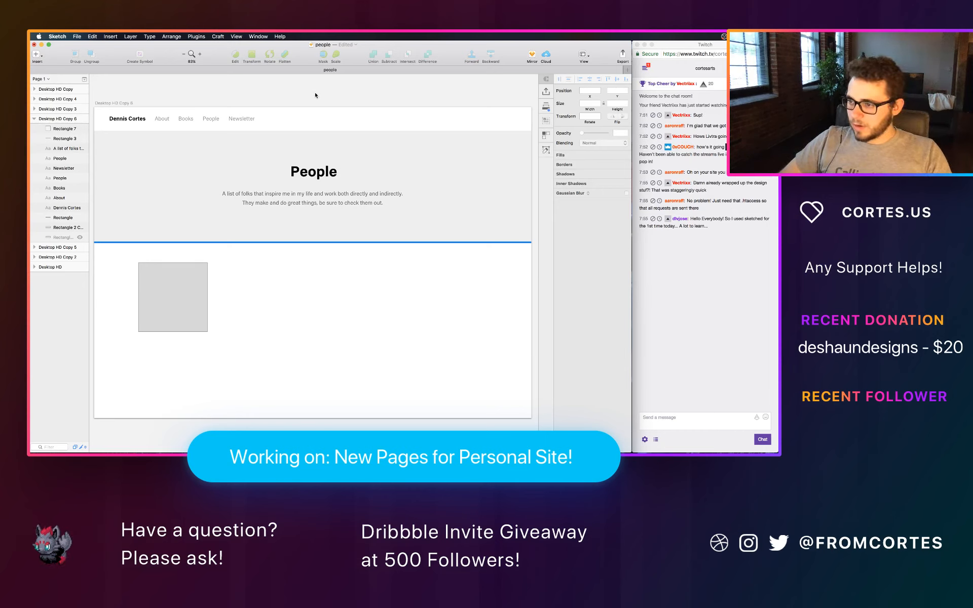
{"action": "left_click", "coordinate": [197, 302]}
{"action": "left_click", "coordinate": [197, 302]}
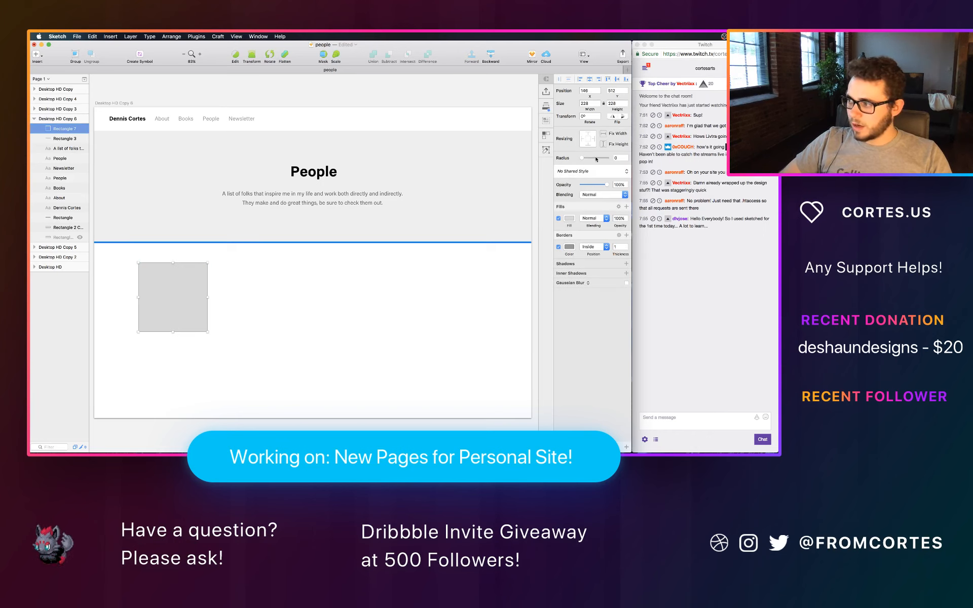
{"action": "left_click", "coordinate": [617, 158]}
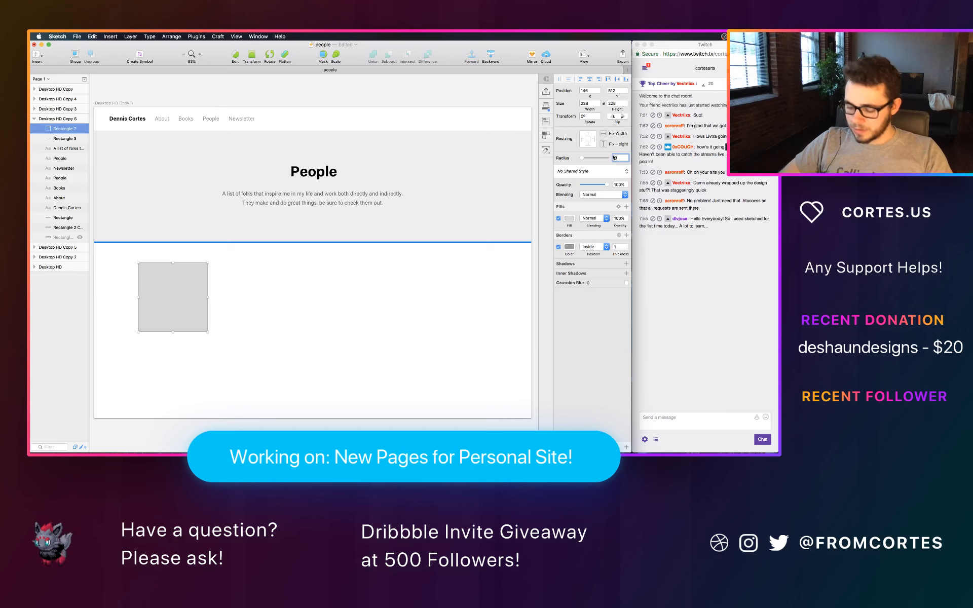
{"action": "type", "text": "8"}
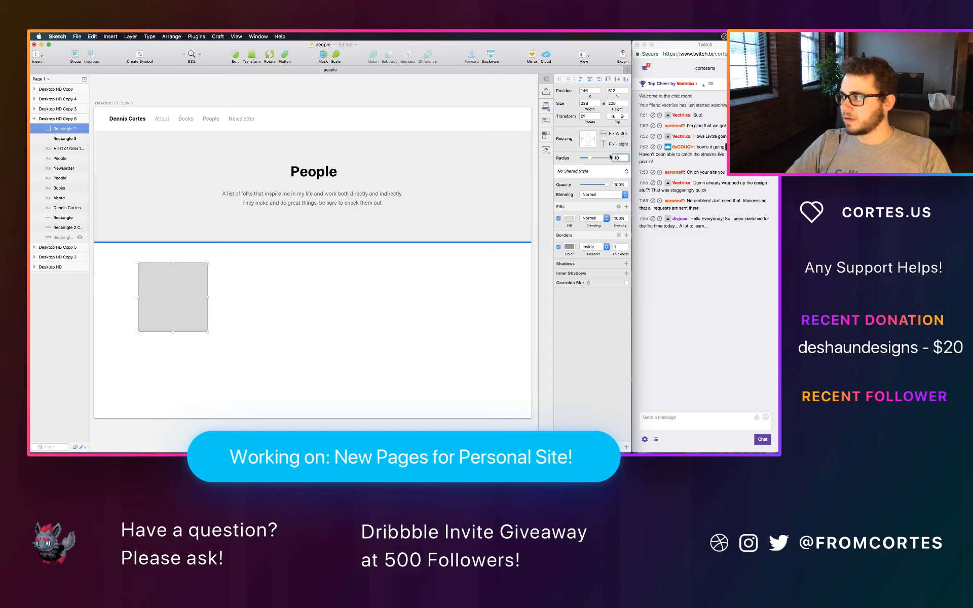
{"action": "left_click", "coordinate": [399, 102]}
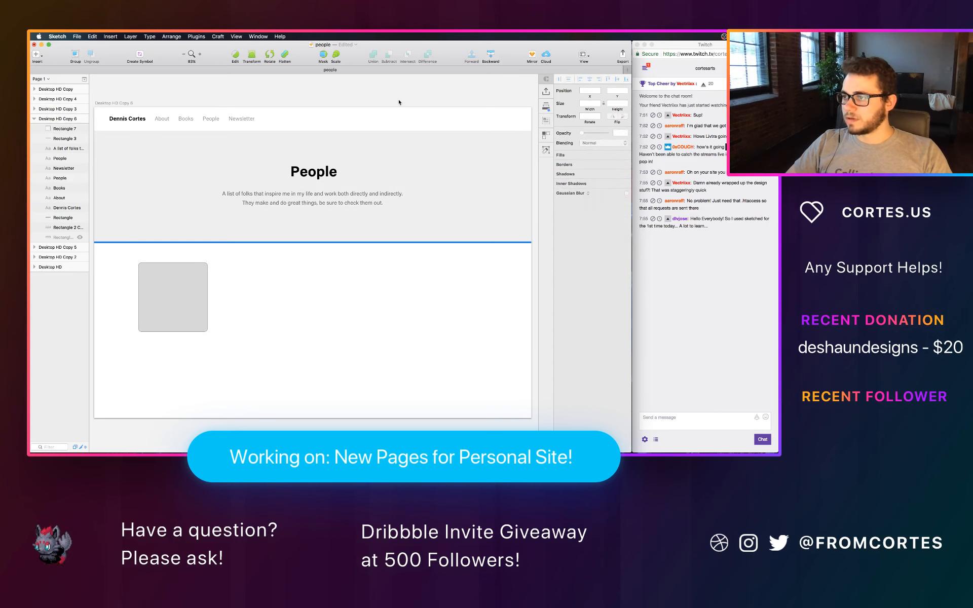
{"action": "left_click", "coordinate": [206, 294]}
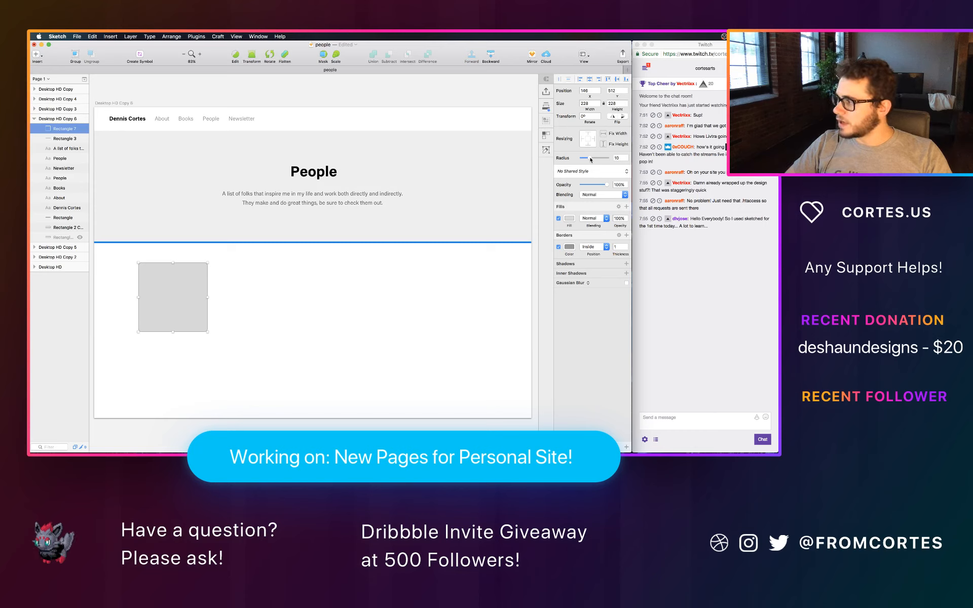
{"action": "left_click", "coordinate": [395, 101]}
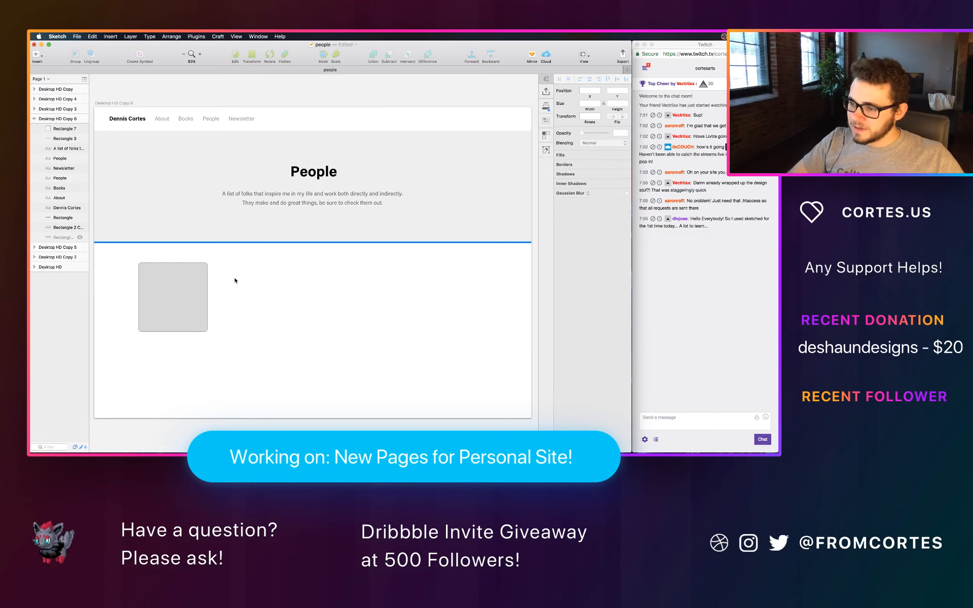
Set the gray square's corner radius to 5
{"action": "left_click", "coordinate": [203, 292]}
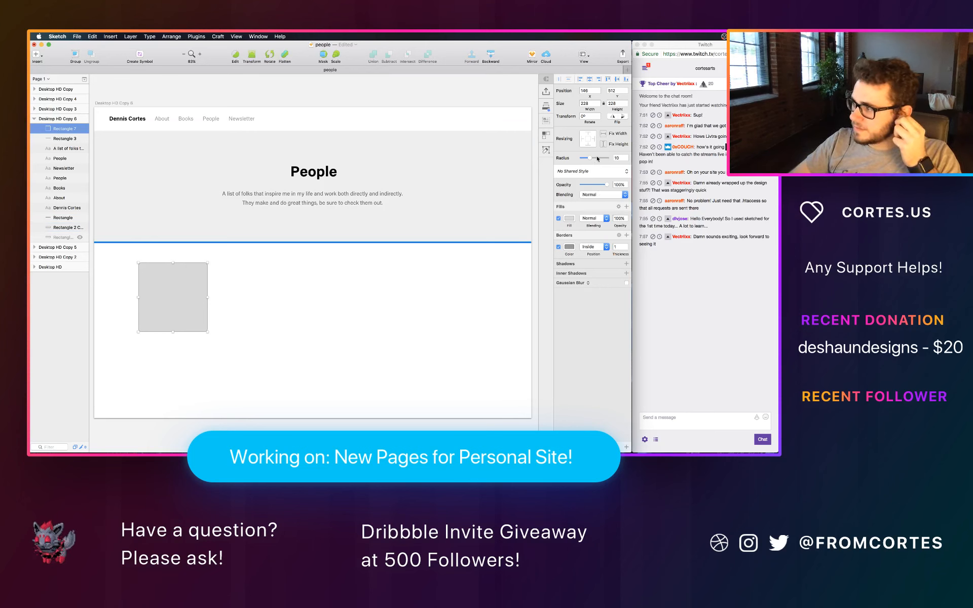
{"action": "double_click", "coordinate": [618, 158]}
{"action": "type", "text": "5"}
{"action": "key", "text": "Return"}
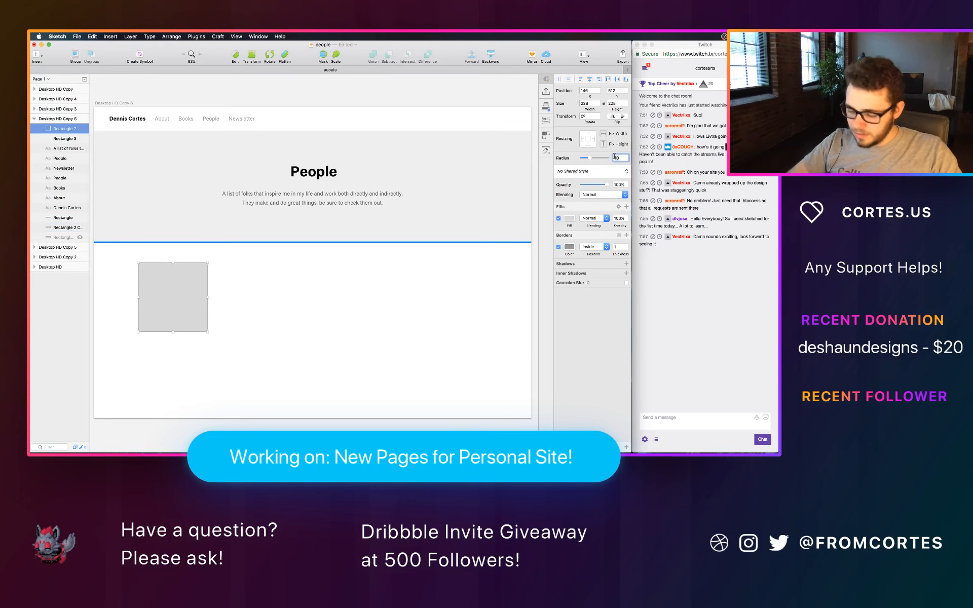
{"action": "left_click", "coordinate": [436, 95]}
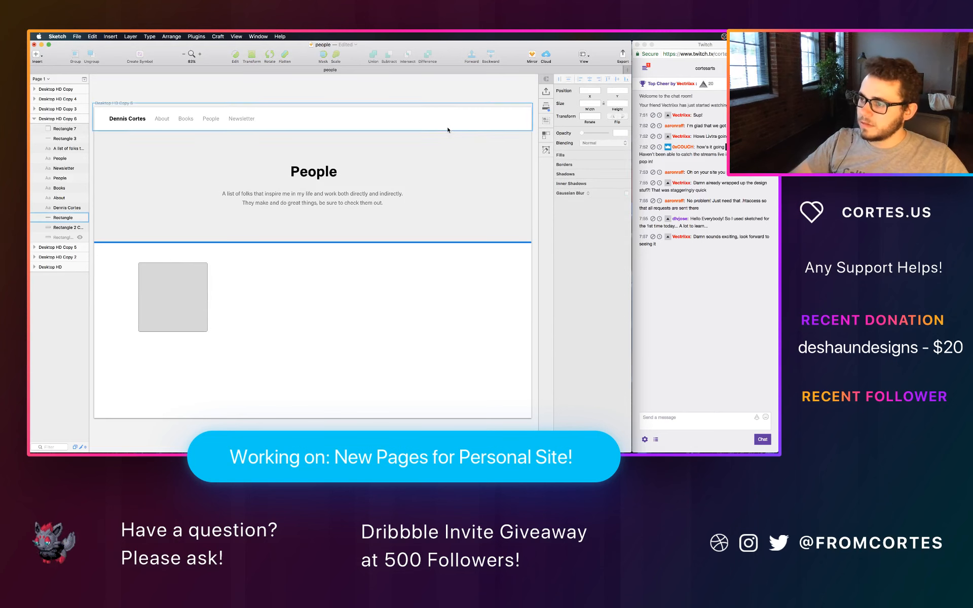
Duplicate the gray square to its right, aligned at the same height with a 50 px gap between them
{"action": "scroll", "coordinate": [448, 131], "scroll_direction": "down", "scroll_amount": 1}
{"action": "left_click", "coordinate": [198, 282]}
{"action": "left_click_drag", "start_coordinate": [198, 282], "coordinate": [287, 284]}
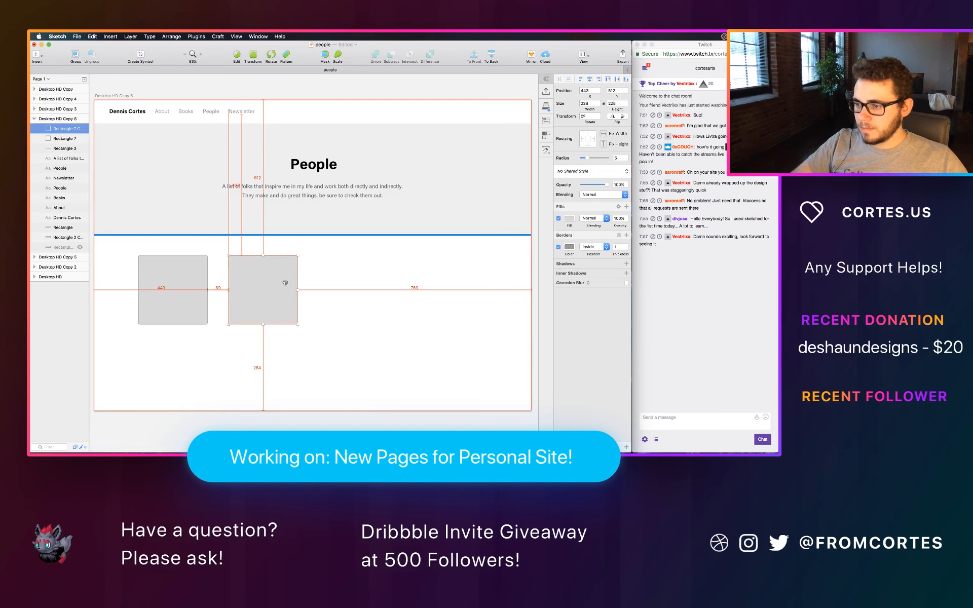
{"action": "left_click_drag", "start_coordinate": [284, 283], "coordinate": [276, 282]}
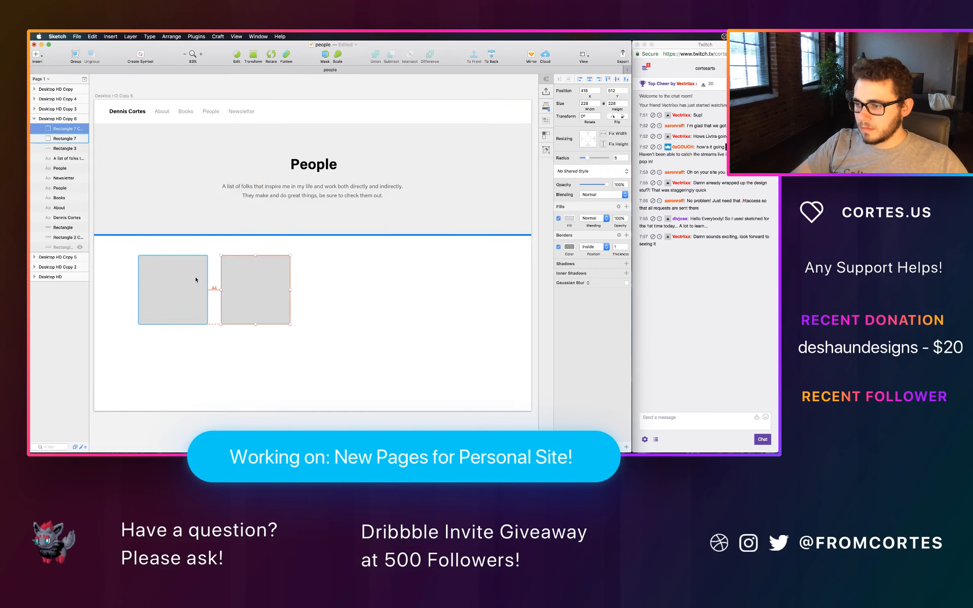
{"action": "key", "text": "Right"}
{"action": "key", "text": "Right"}
{"action": "key", "text": "Right"}
{"action": "key", "text": "Right"}
{"action": "key", "text": "Right"}
{"action": "key", "text": "Right"}
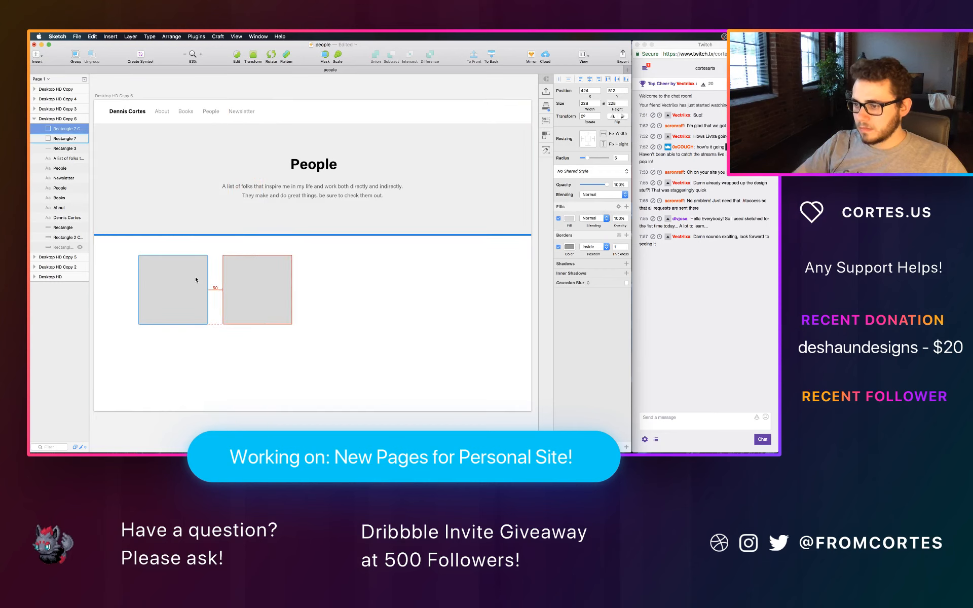
Duplicate further squares to form a row of four with 50 px gaps, and center the row horizontally on the artboard
{"action": "left_click", "coordinate": [327, 277]}
{"action": "mouse_move", "coordinate": [332, 290]}
{"action": "left_mouse_down"}
{"action": "mouse_move", "coordinate": [195, 321]}
{"action": "mouse_move", "coordinate": [273, 304]}
{"action": "mouse_move", "coordinate": [383, 308]}
{"action": "mouse_move", "coordinate": [343, 304]}
{"action": "left_mouse_up"}
{"action": "left_click", "coordinate": [363, 344]}
{"action": "left_click_drag", "start_coordinate": [449, 365], "coordinate": [183, 282]}
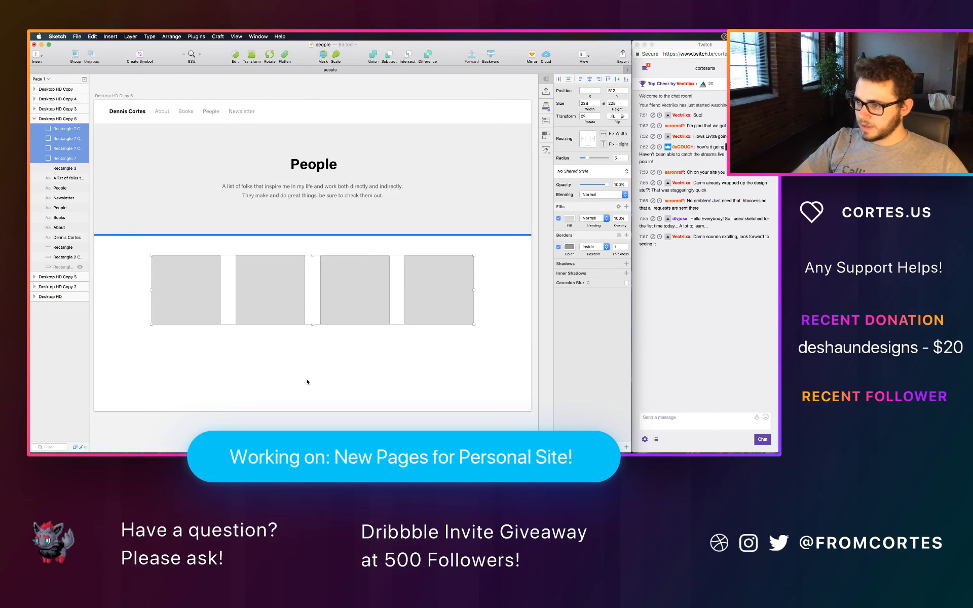
{"action": "left_click", "coordinate": [274, 359]}
{"action": "scroll", "coordinate": [315, 378], "scroll_direction": "down", "scroll_amount": 1}
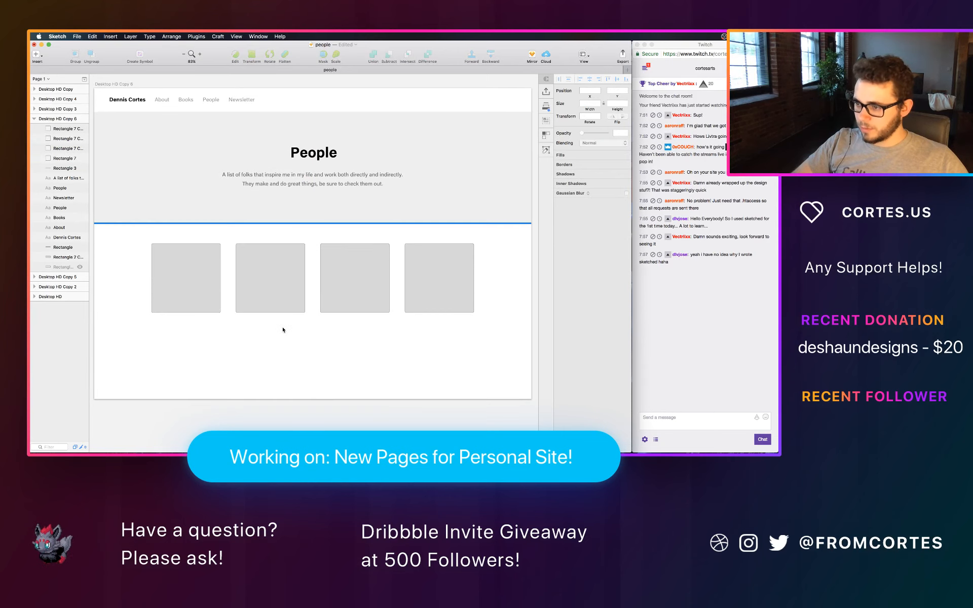
{"action": "scroll", "coordinate": [285, 331], "scroll_direction": "down", "scroll_amount": 1}
{"action": "scroll", "coordinate": [256, 329], "scroll_direction": "up", "scroll_amount": 1}
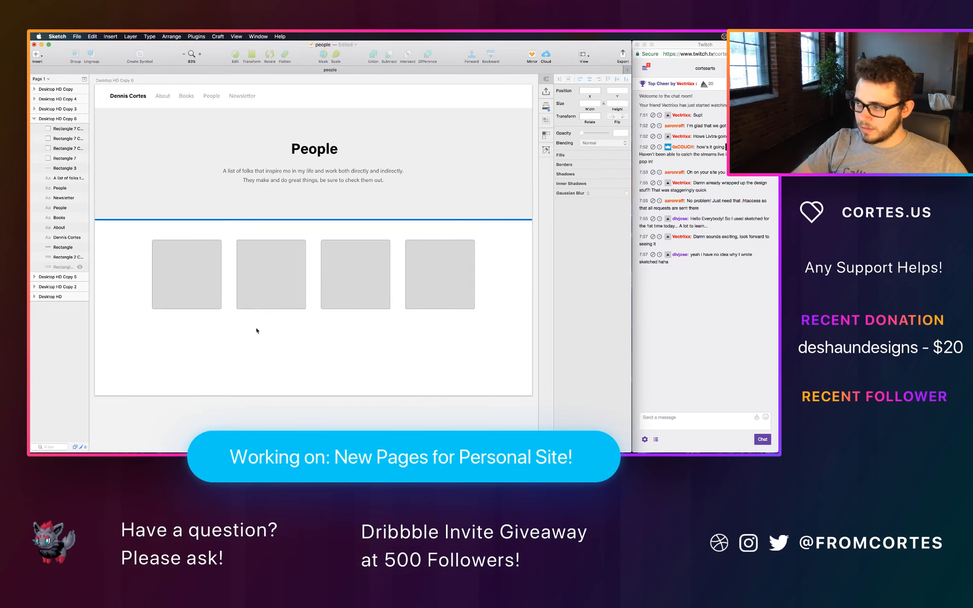
{"action": "scroll", "coordinate": [255, 327], "scroll_direction": "up", "scroll_amount": 1}
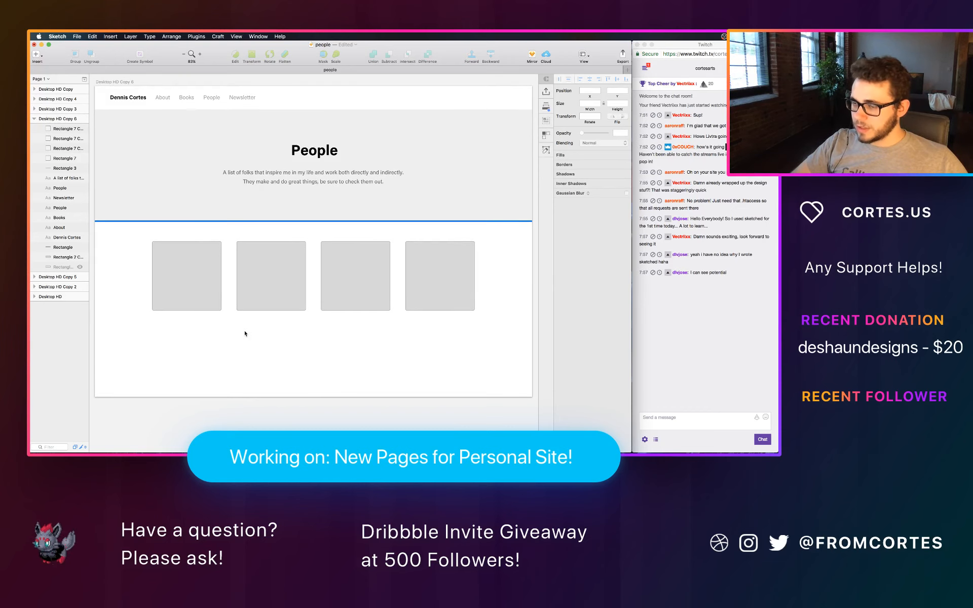
Add a text layer reading "Person Name" just below the first square of the row
{"action": "key", "text": "t"}
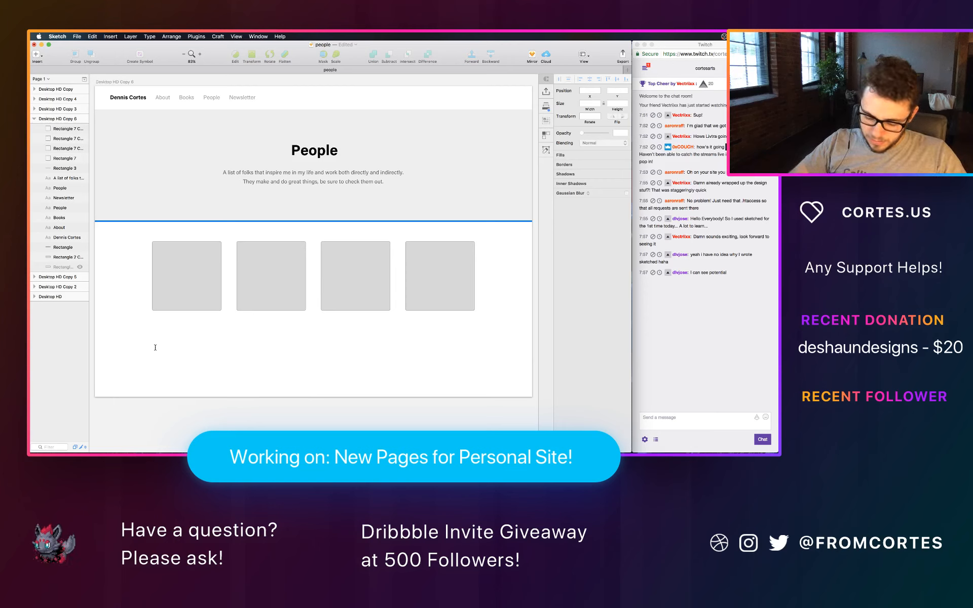
{"action": "left_click", "coordinate": [151, 330]}
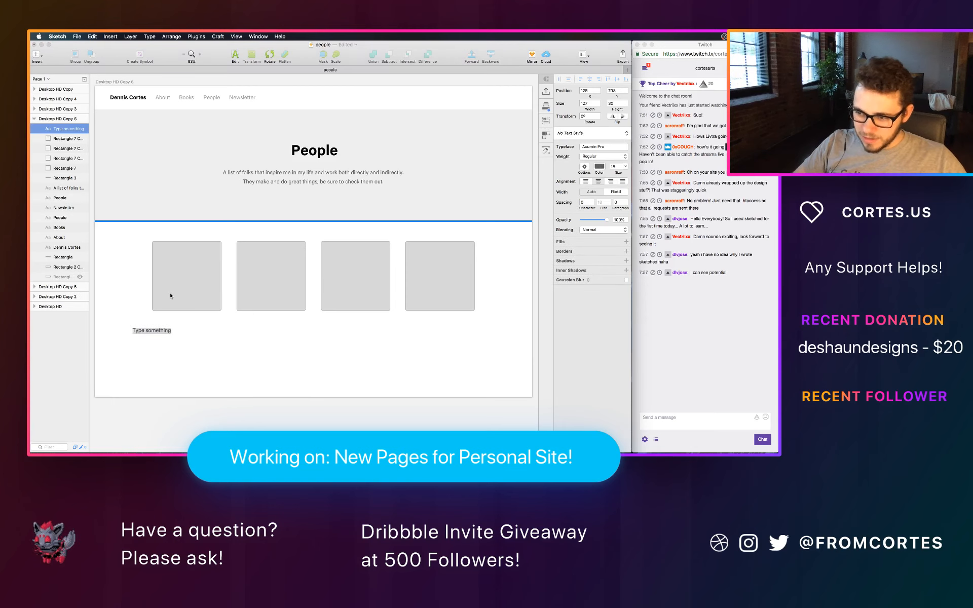
{"action": "type", "text": "Designer"}
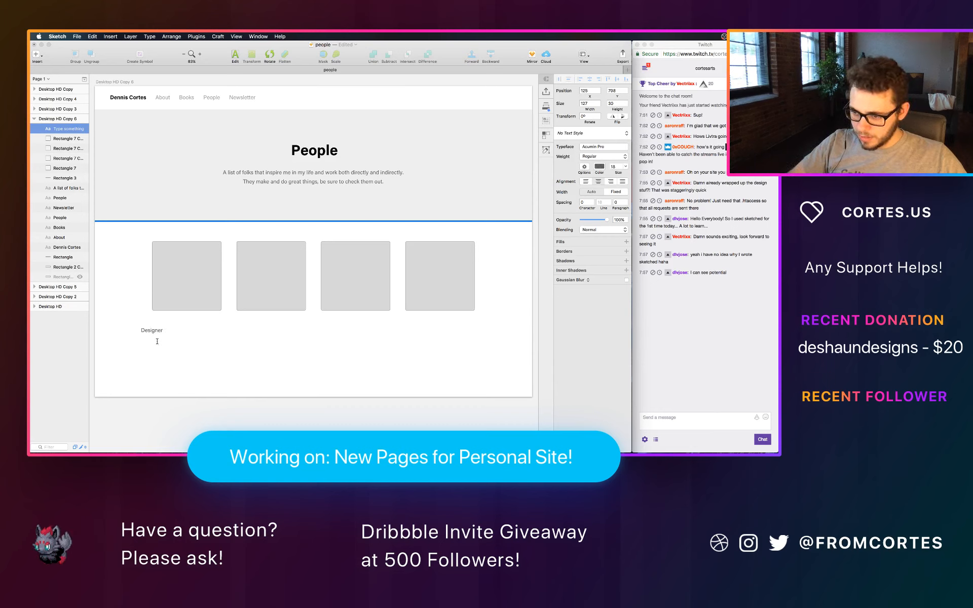
{"action": "key", "text": "BackSpace"}
{"action": "key", "text": "BackSpace"}
{"action": "key", "text": "BackSpace"}
{"action": "key", "text": "BackSpace"}
{"action": "key", "text": "BackSpace"}
{"action": "key", "text": "BackSpace"}
{"action": "key", "text": "BackSpace"}
{"action": "key", "text": "BackSpace"}
{"action": "type", "text": "Per"}
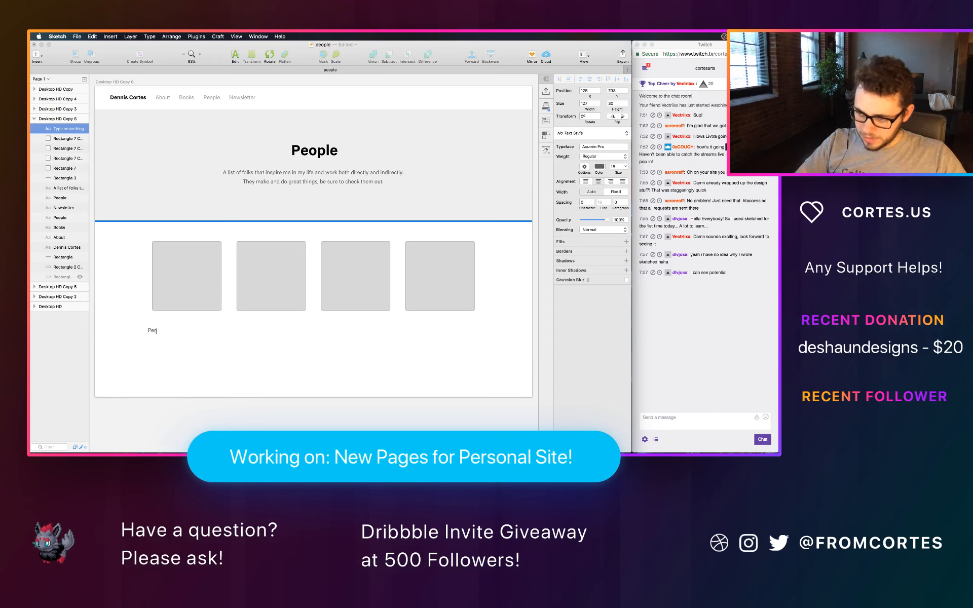
{"action": "type", "text": "son Name"}
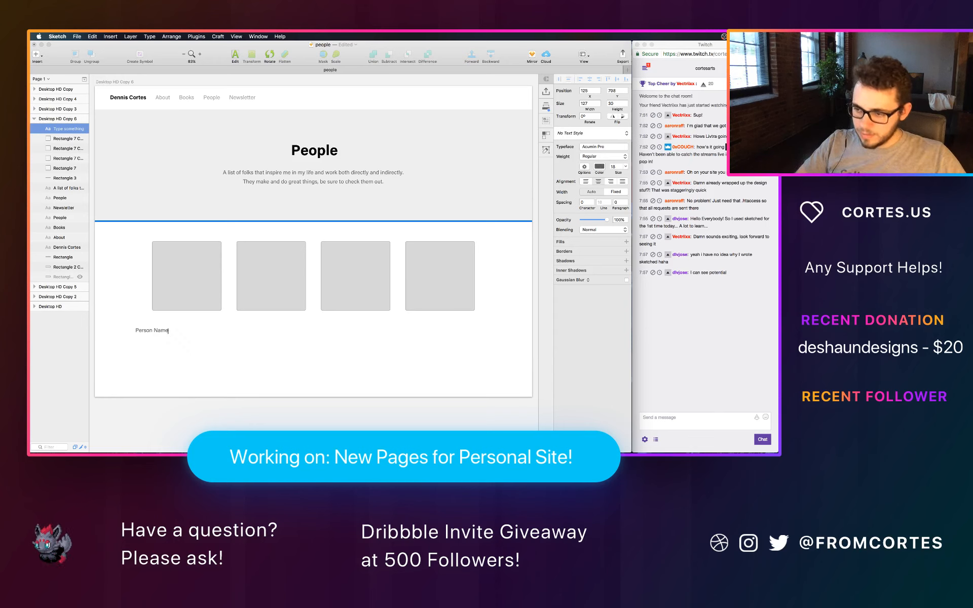
{"action": "key", "text": "Escape"}
{"action": "left_click", "coordinate": [135, 308]}
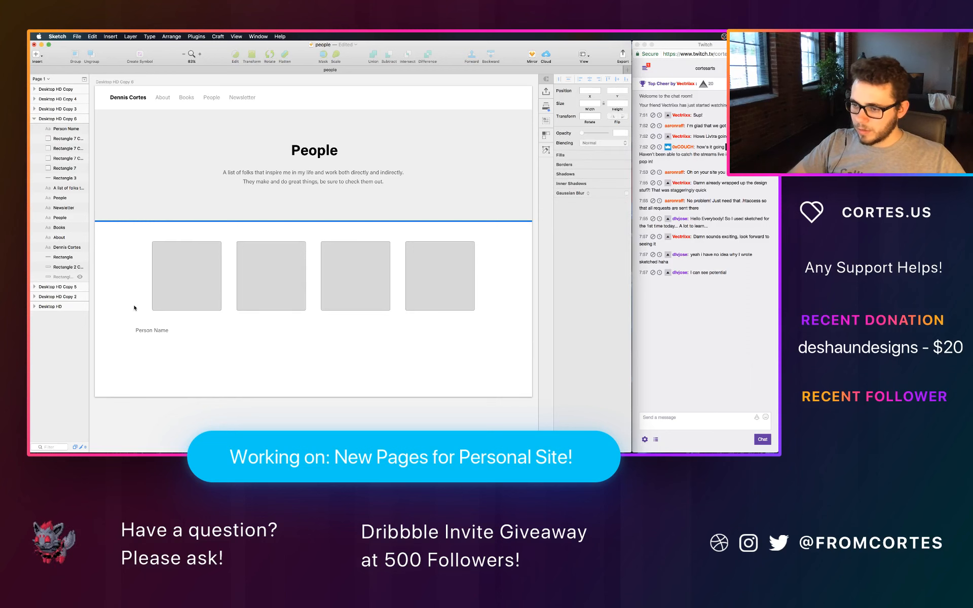
Color the "Person Name" text black (000000) and open its font size choices
{"action": "left_click", "coordinate": [139, 332]}
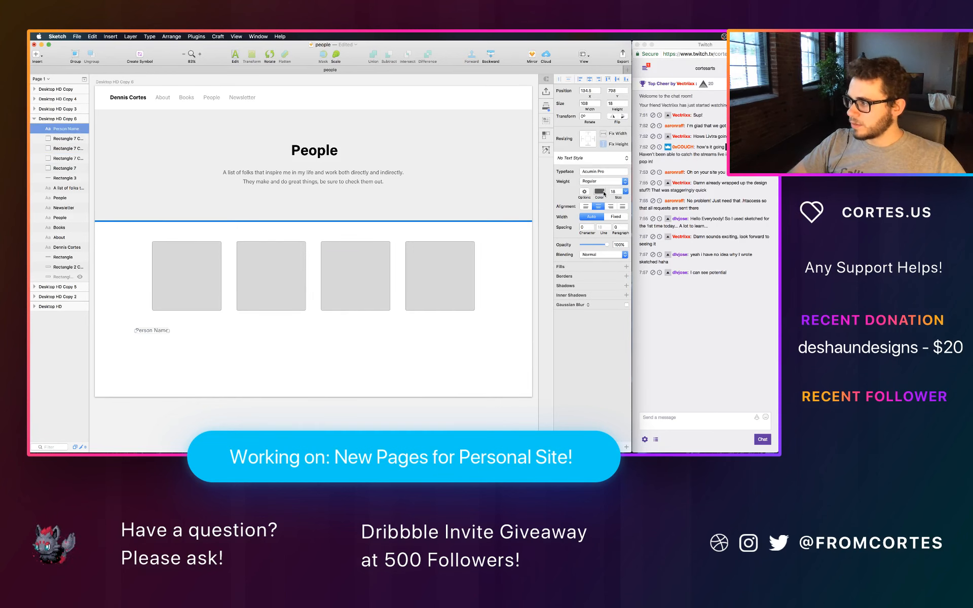
{"action": "left_click", "coordinate": [604, 193]}
{"action": "left_click", "coordinate": [617, 269]}
{"action": "left_click_drag", "start_coordinate": [617, 271], "coordinate": [620, 271]}
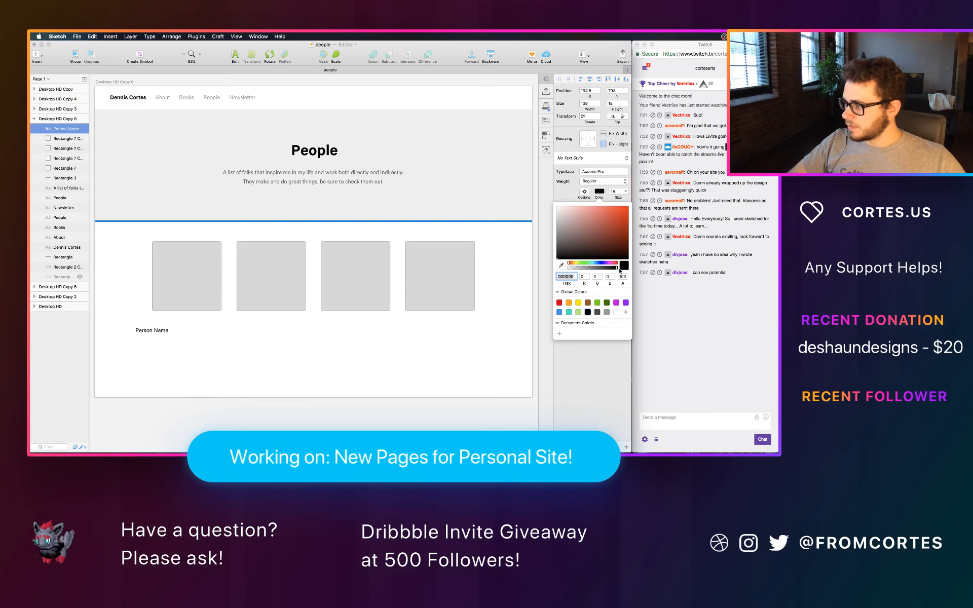
{"action": "left_click", "coordinate": [570, 195]}
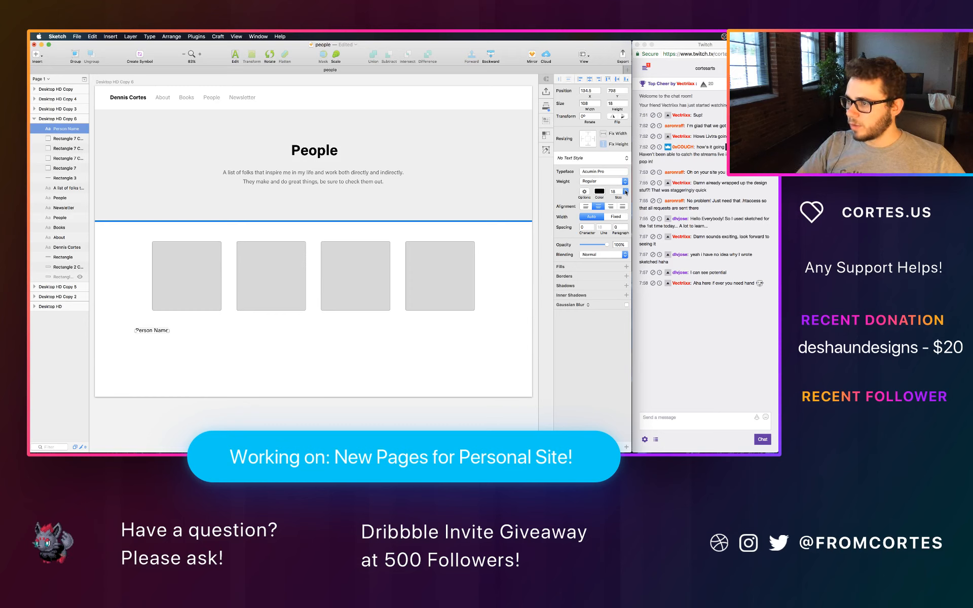
{"action": "left_click", "coordinate": [627, 192]}
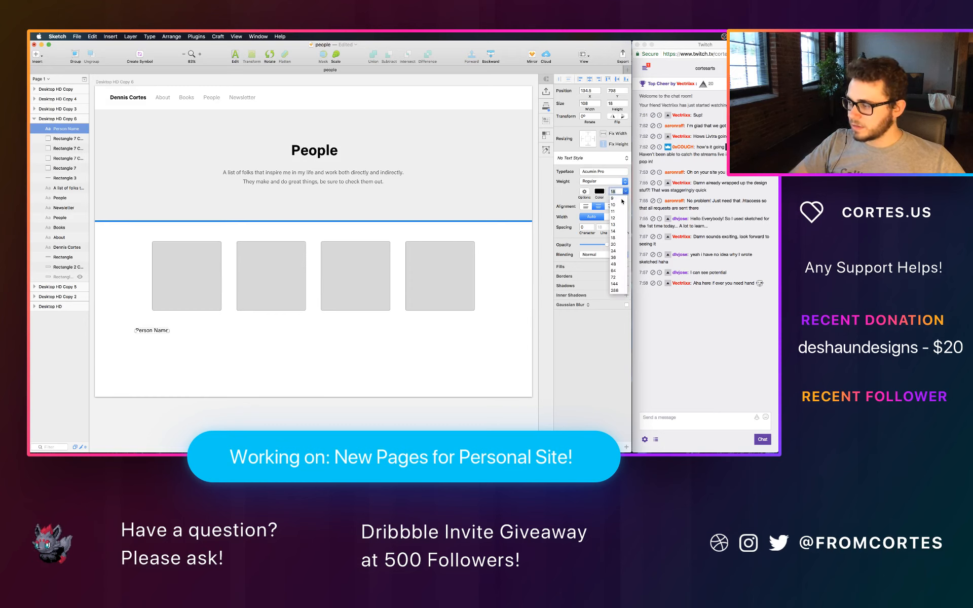